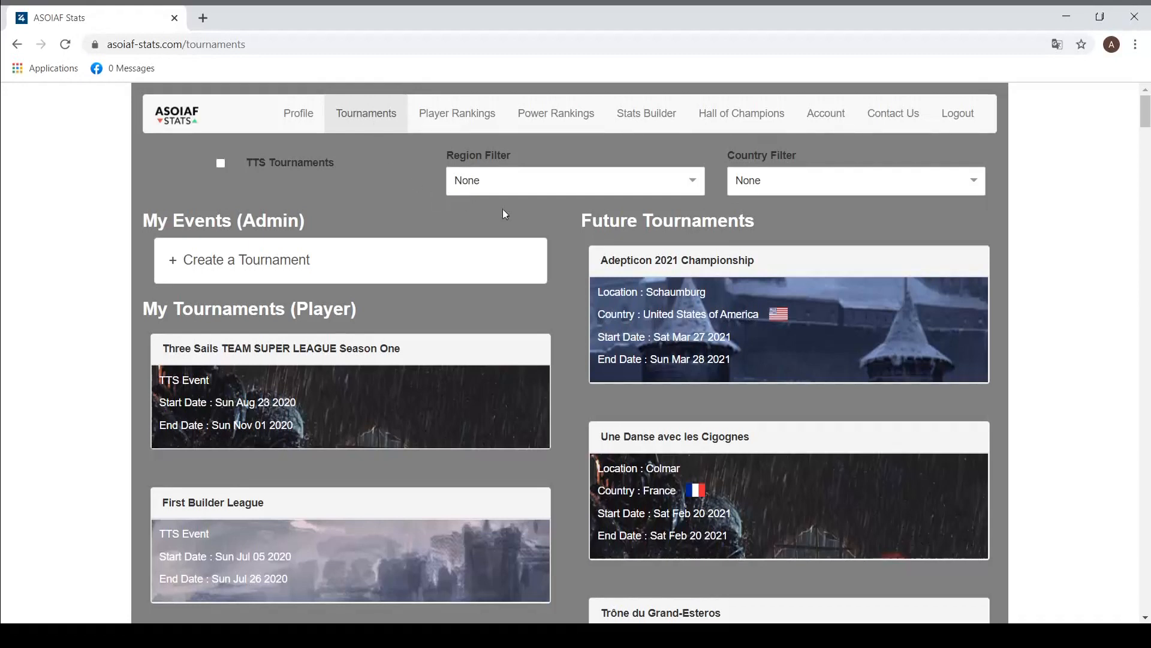
Step: Open the Trône du Grand-Esteros tournament from the future tournaments and go to its sign-up form
scroll(560, 214, down, 5)
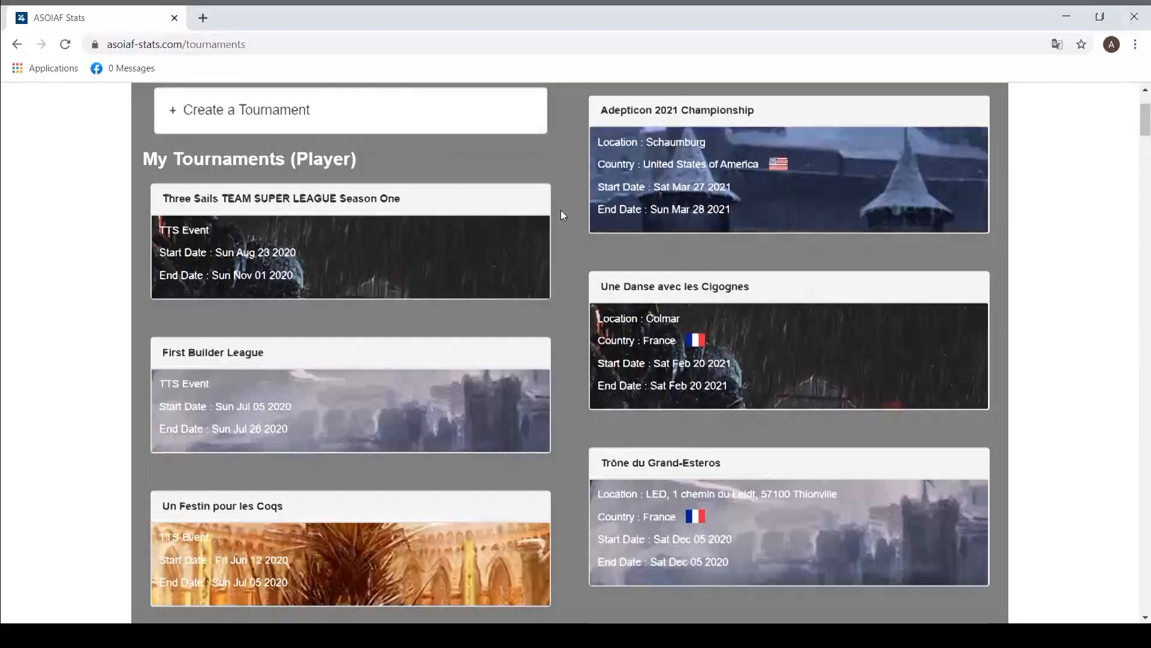
scroll(563, 215, down, 1)
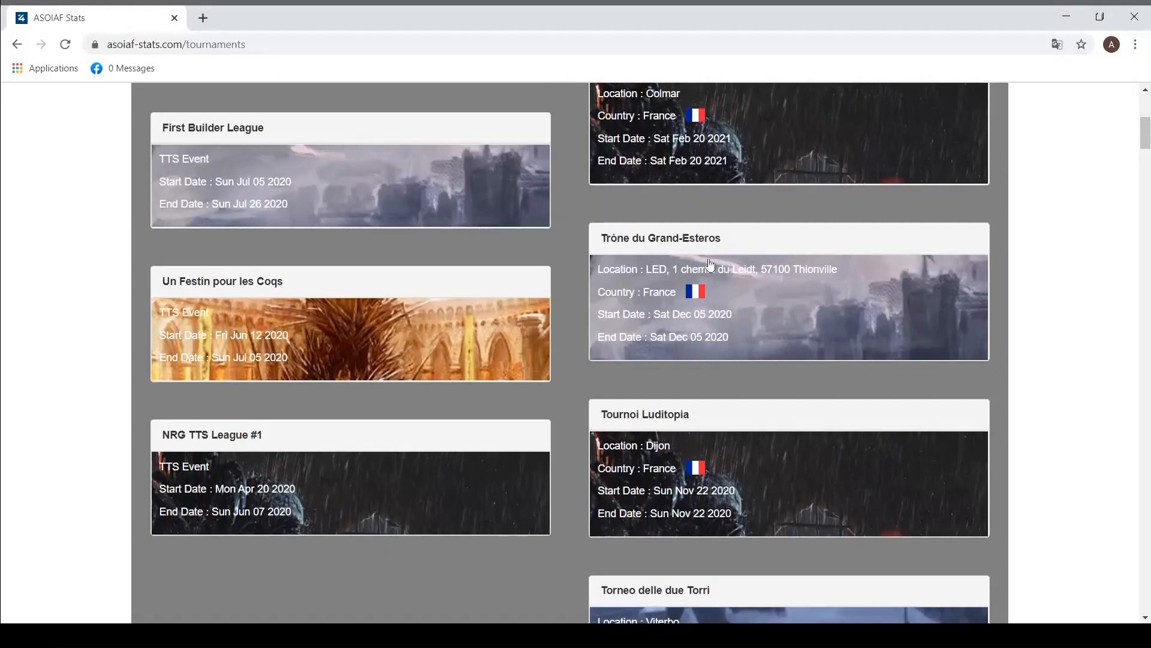
click(750, 297)
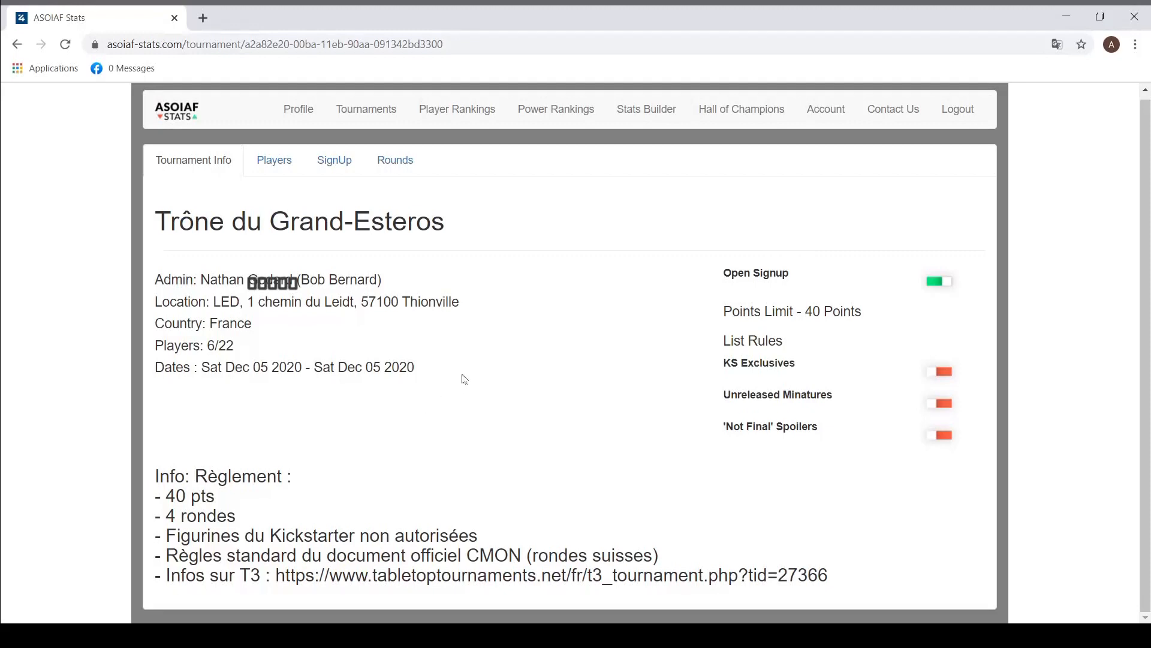
click(331, 167)
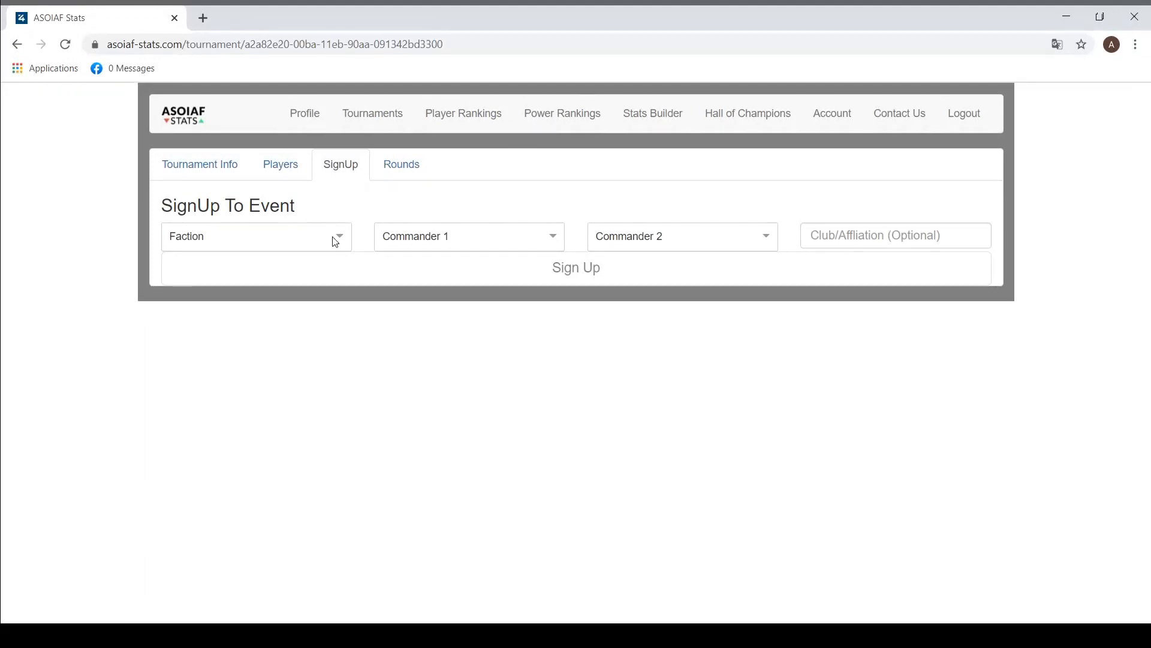
Step: Choose Nights Watch as the faction for the event sign-up
click(336, 240)
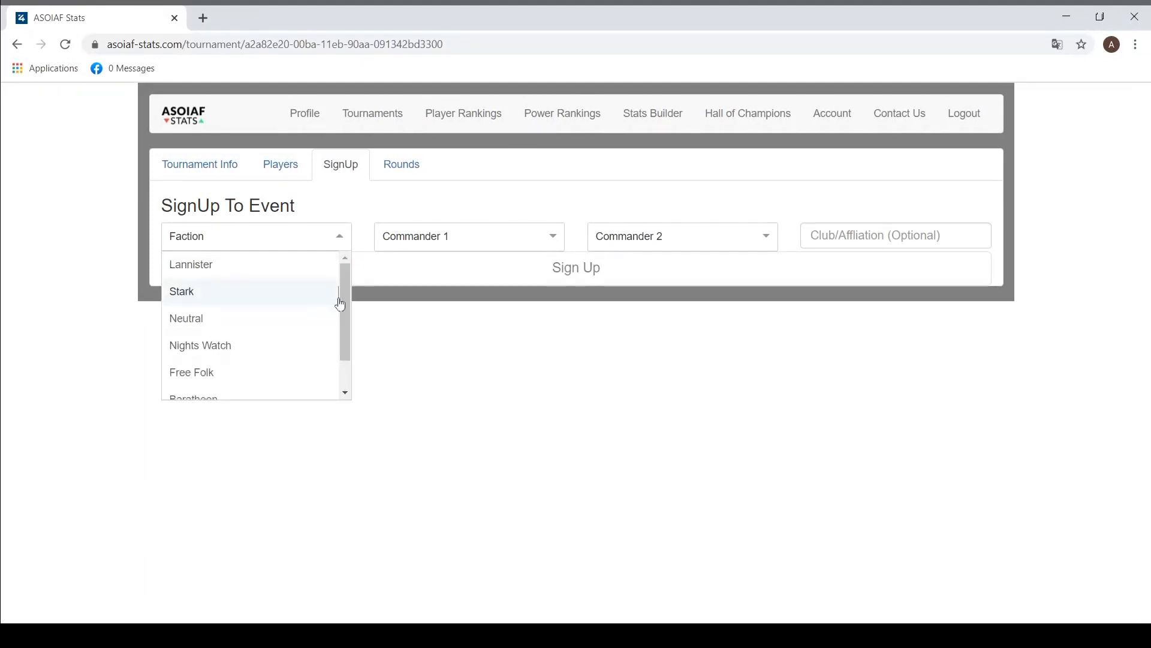
scroll(202, 339, down, 1)
scroll(213, 314, up, 1)
click(215, 346)
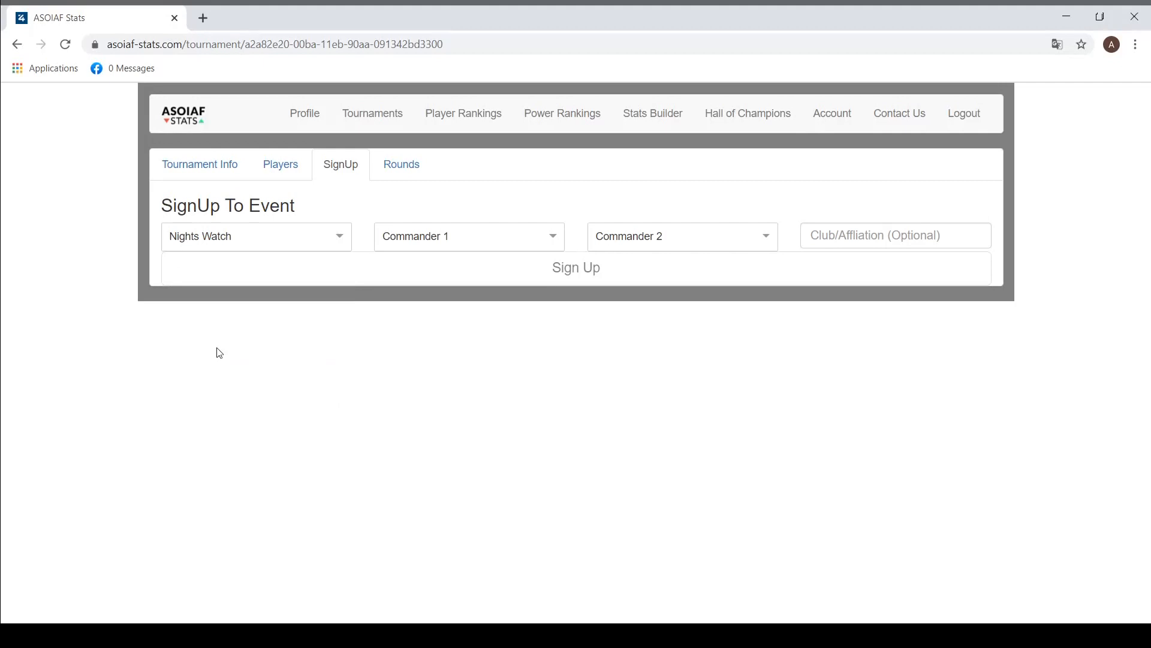
Step: Choose Othell as the first commander and Jon as the second commander for the sign-up
click(506, 240)
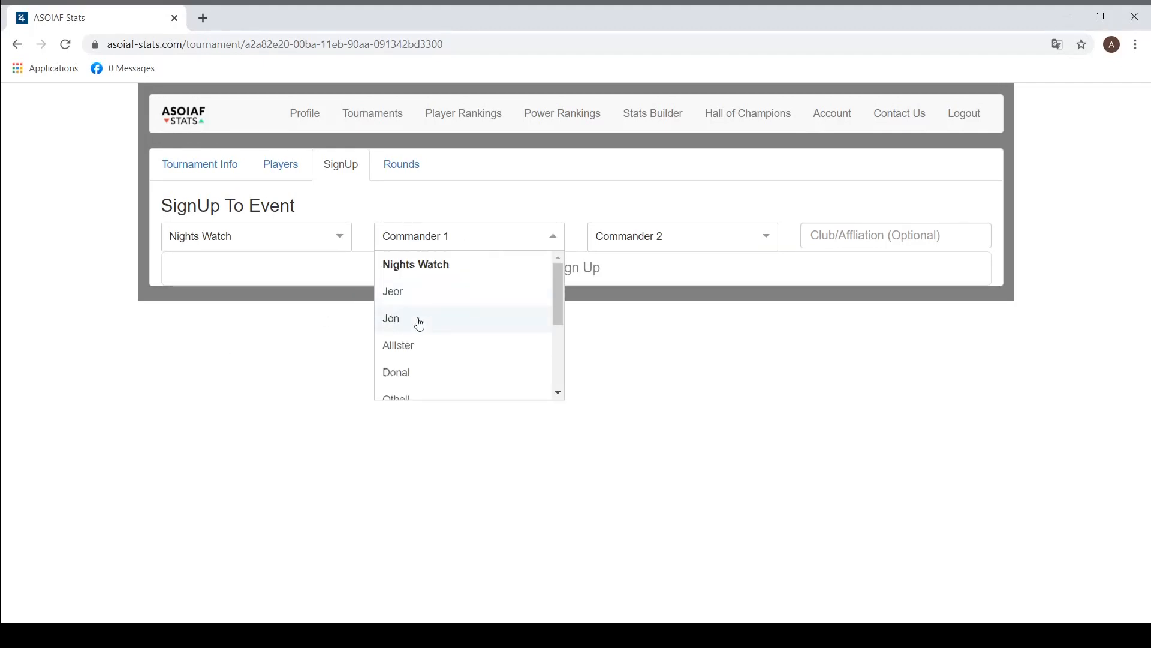
scroll(418, 312, down, 1)
scroll(416, 309, down, 1)
scroll(410, 318, up, 1)
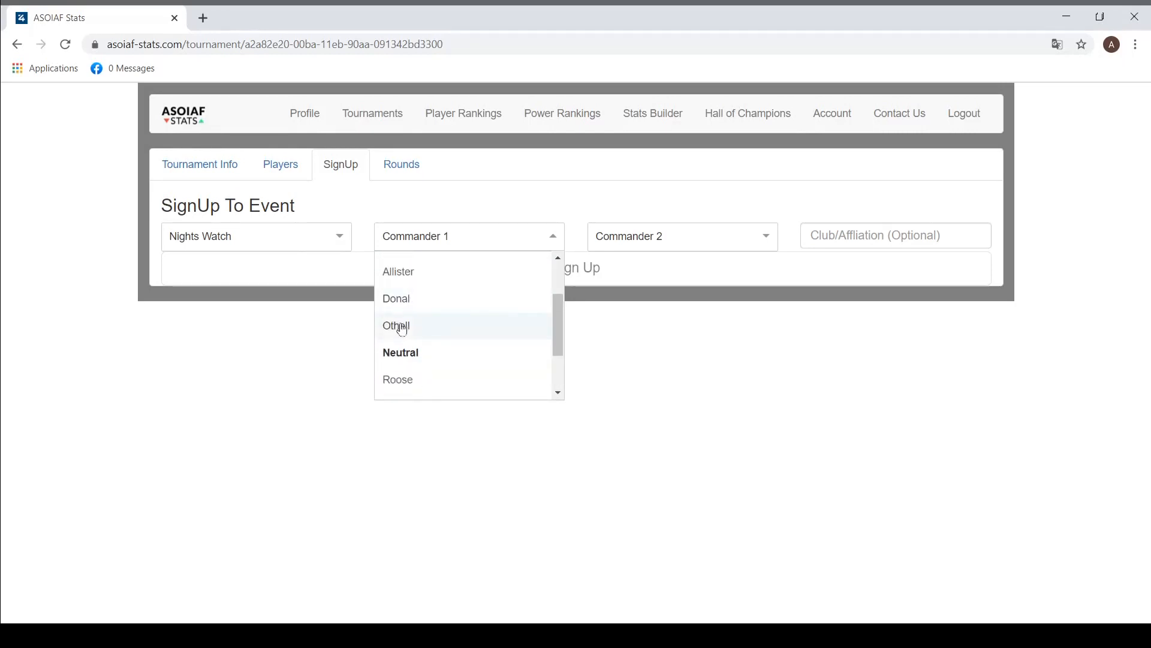
click(402, 325)
click(676, 241)
scroll(617, 288, down, 1)
scroll(608, 296, up, 2)
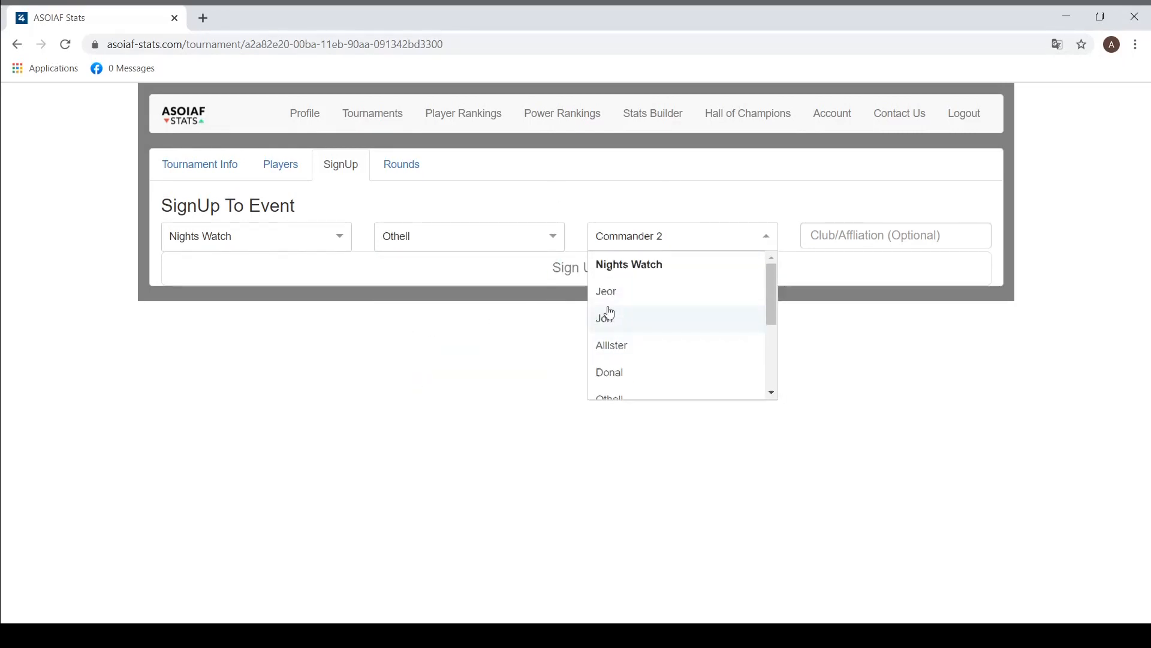
click(610, 315)
Step: Enter Tanelorn57 as the club affiliation and submit the sign-up to the event
click(847, 235)
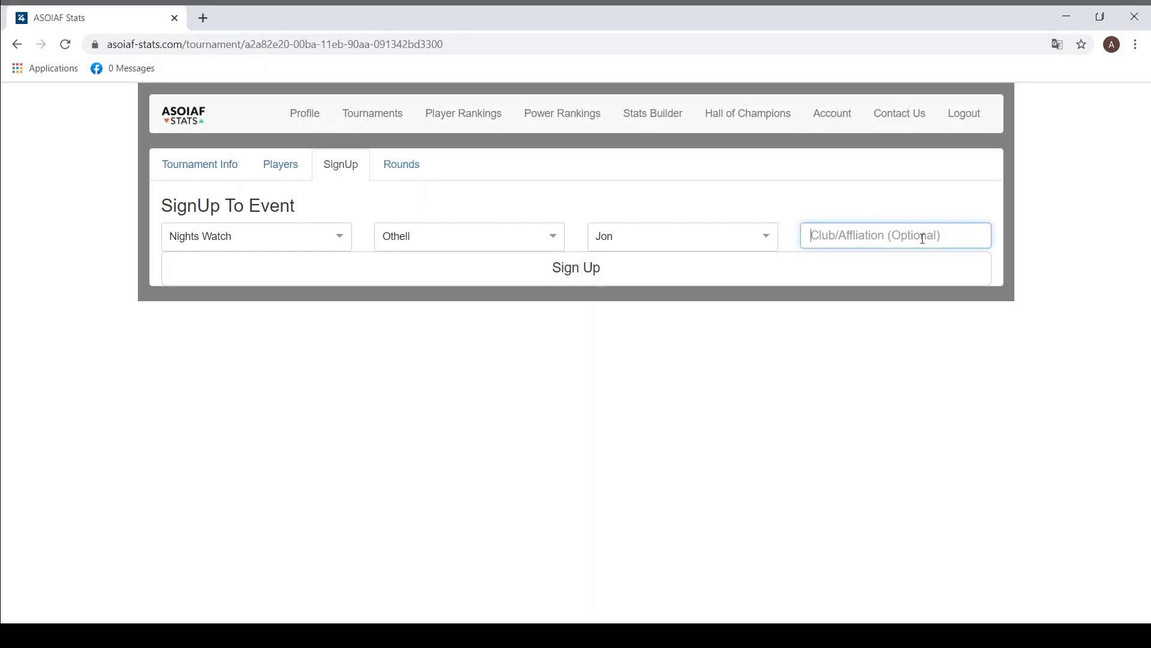
text(Ta,)
text(elorn)
text(57)
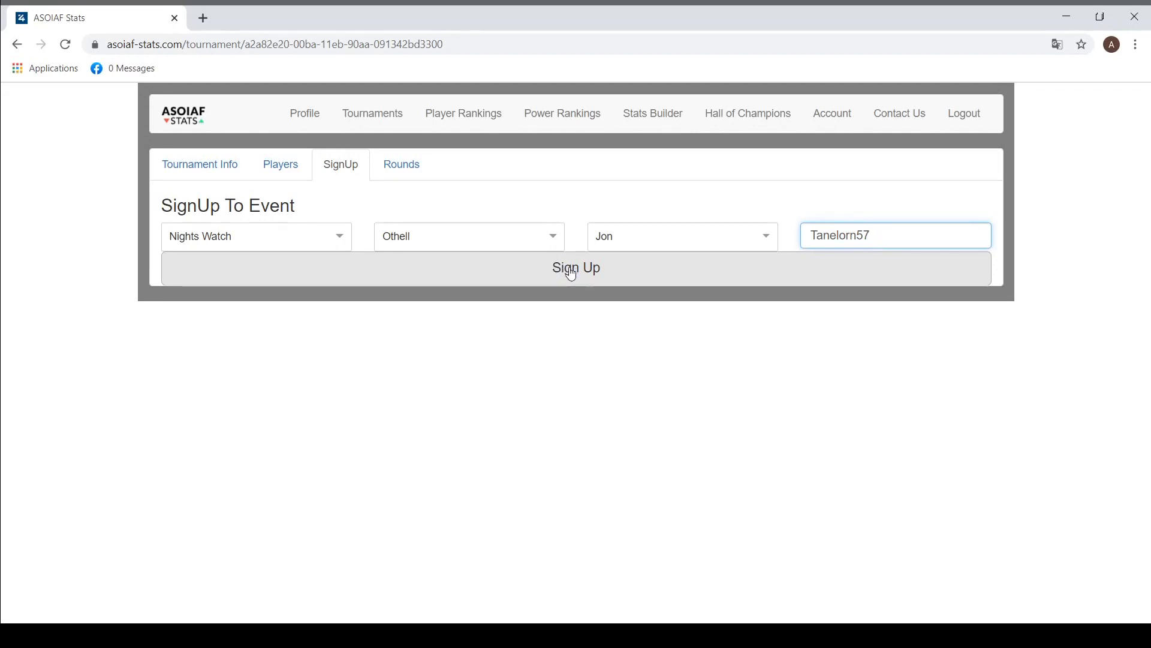
click(571, 274)
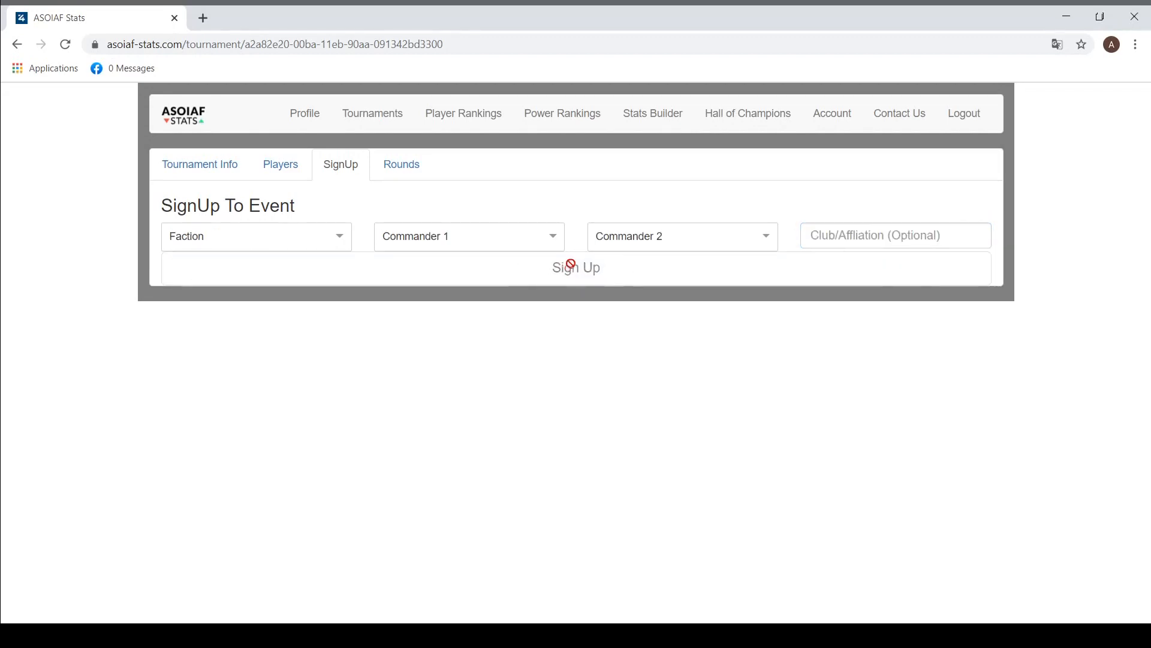
Step: View the tournament's player standings and waiting list, and check the editable details of the own entry without changing them
click(280, 166)
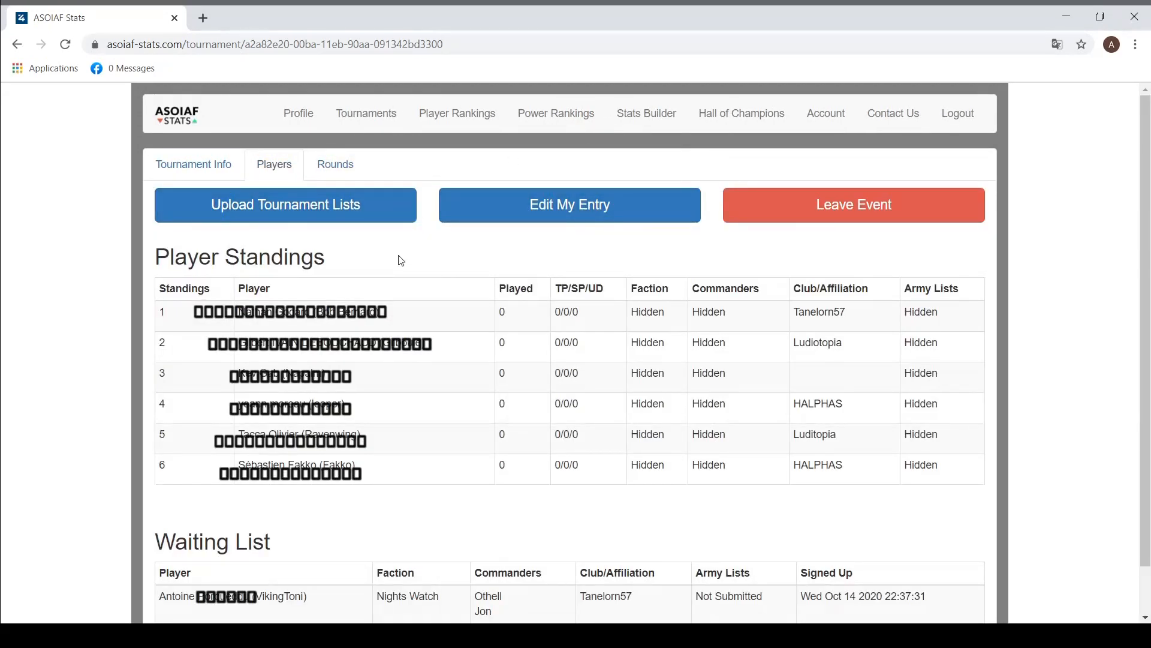
scroll(380, 288, down, 1)
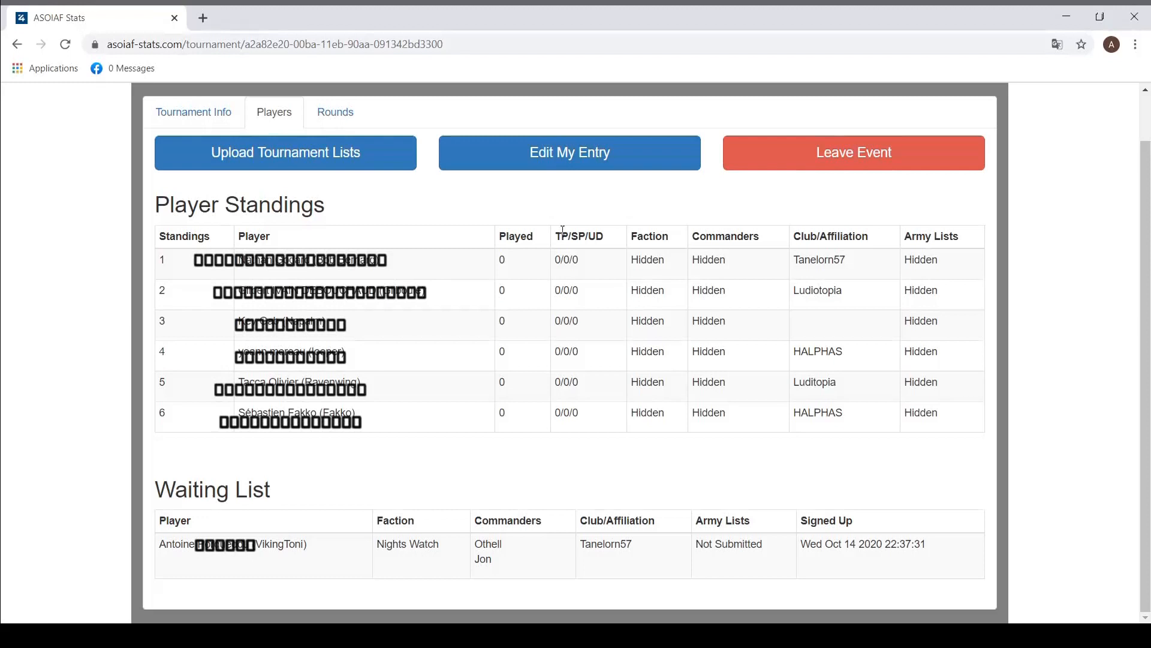
click(551, 160)
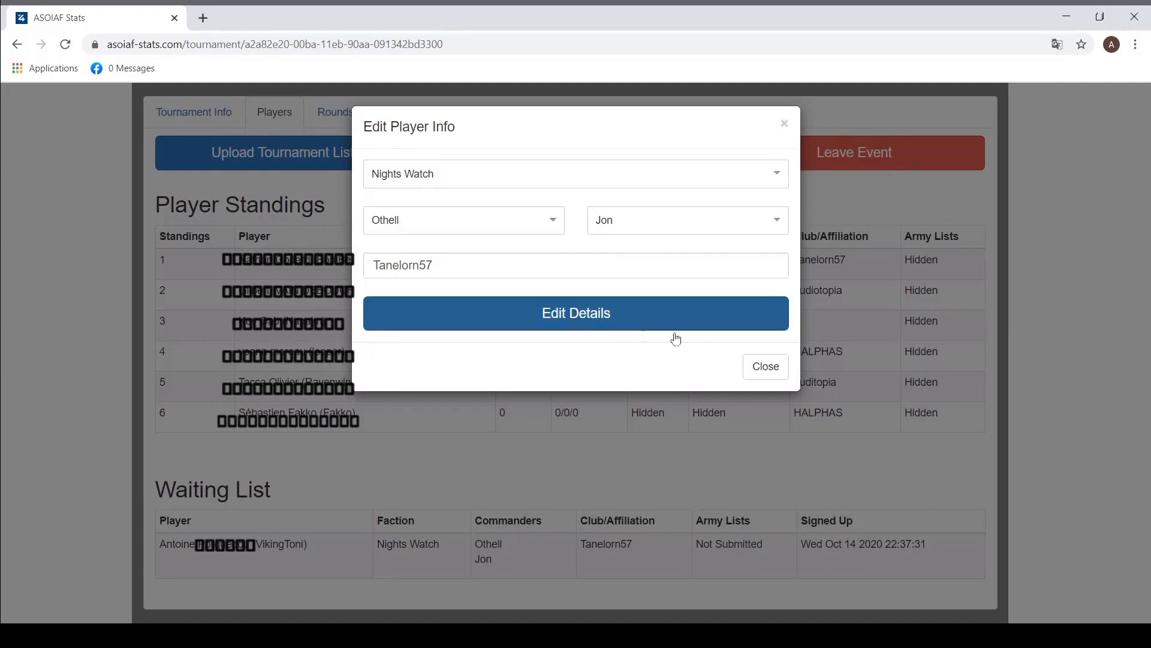
click(762, 372)
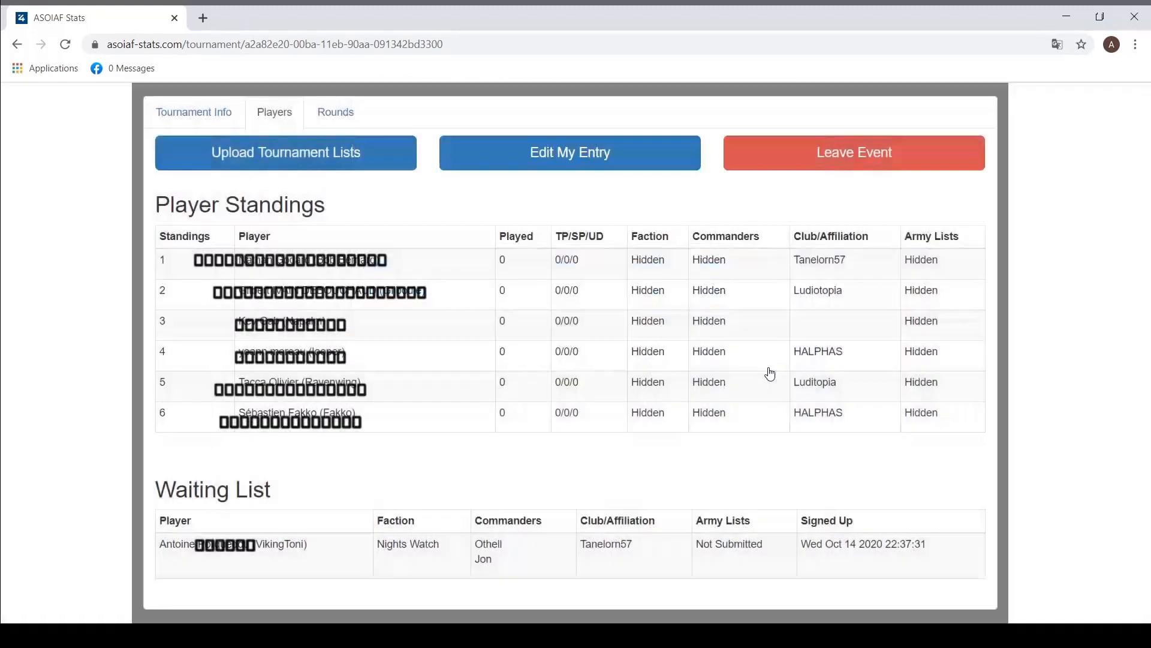
click(602, 194)
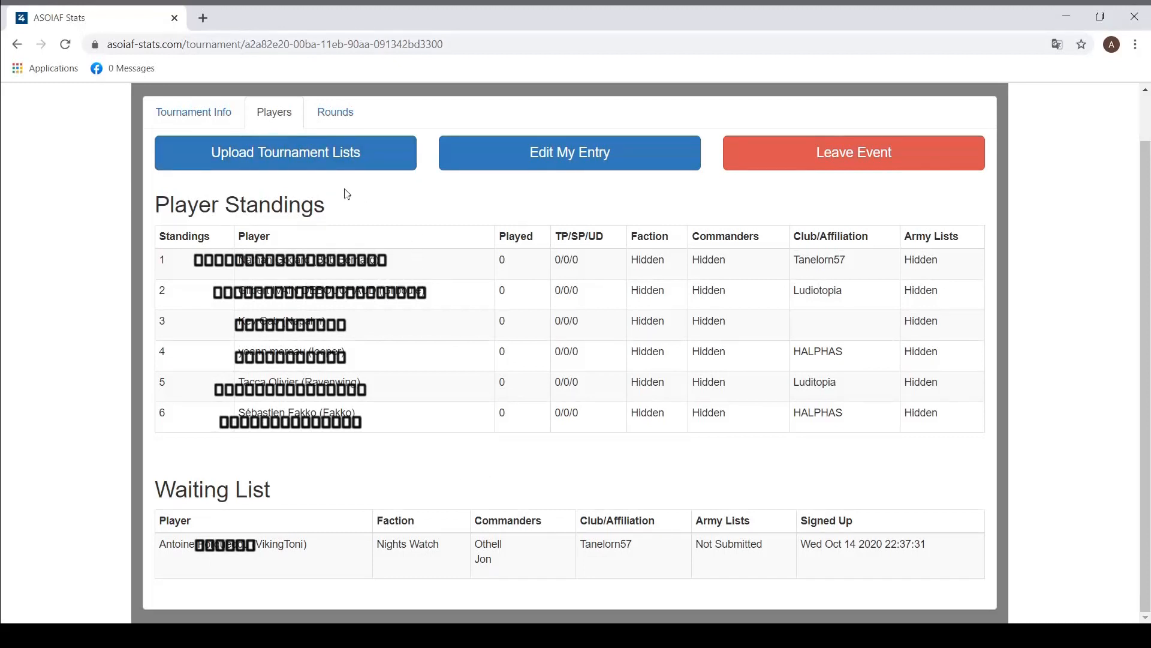
Step: Open the tournament list submission and examine the saved lists offered for Othell and for Jon
click(275, 159)
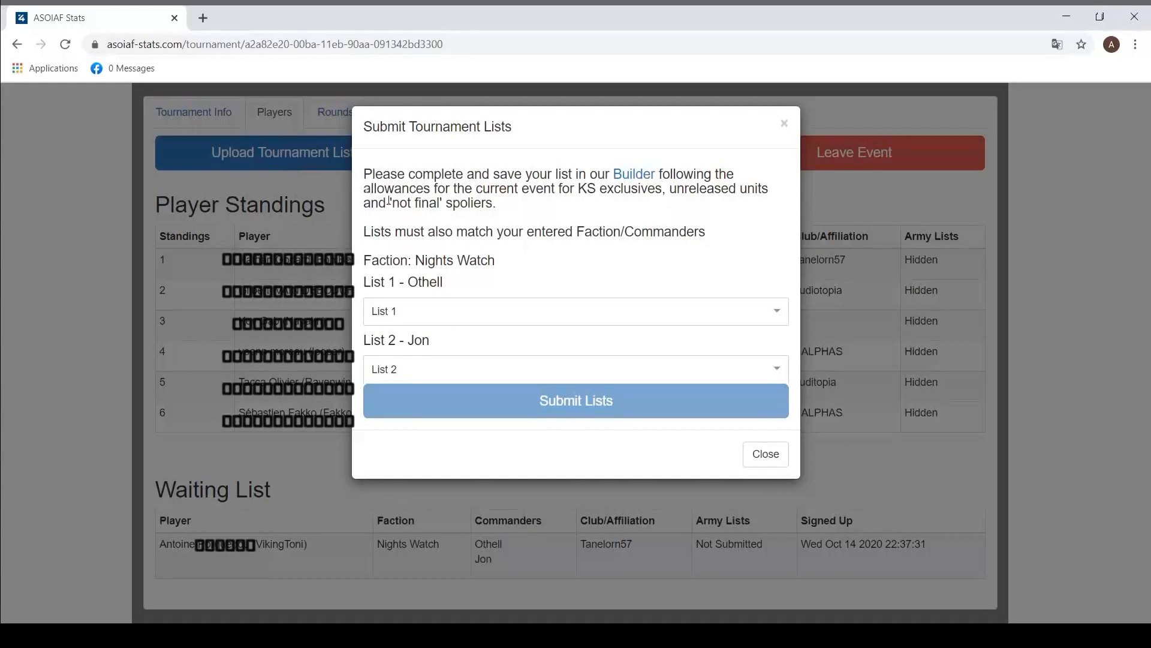
click(632, 311)
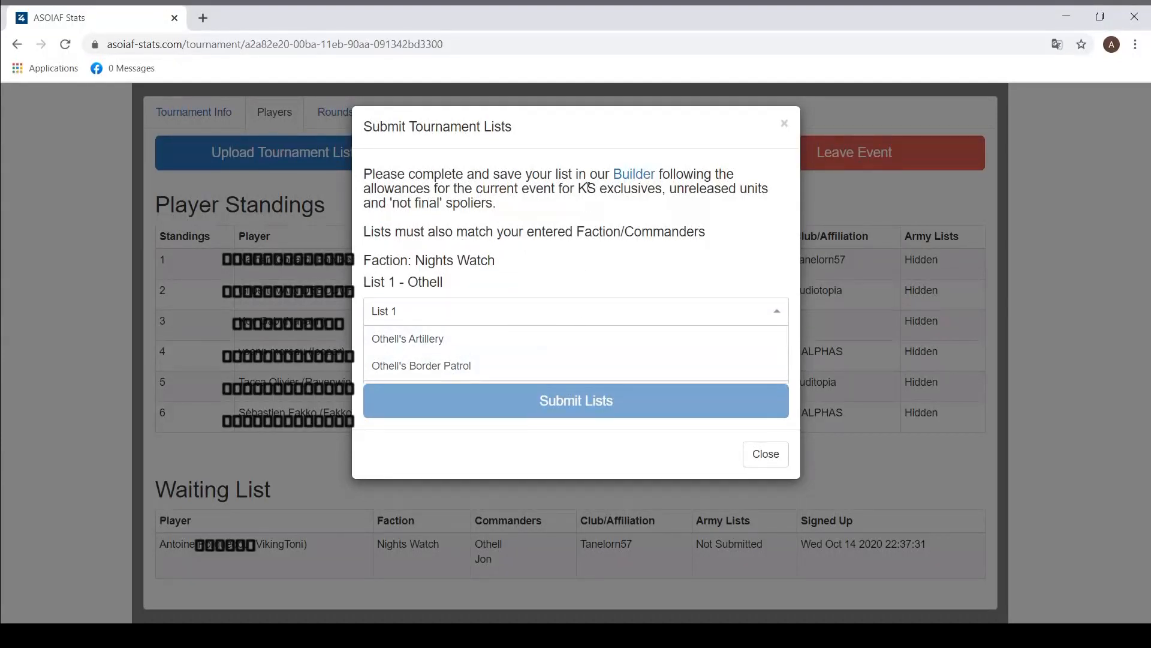
click(706, 313)
click(624, 370)
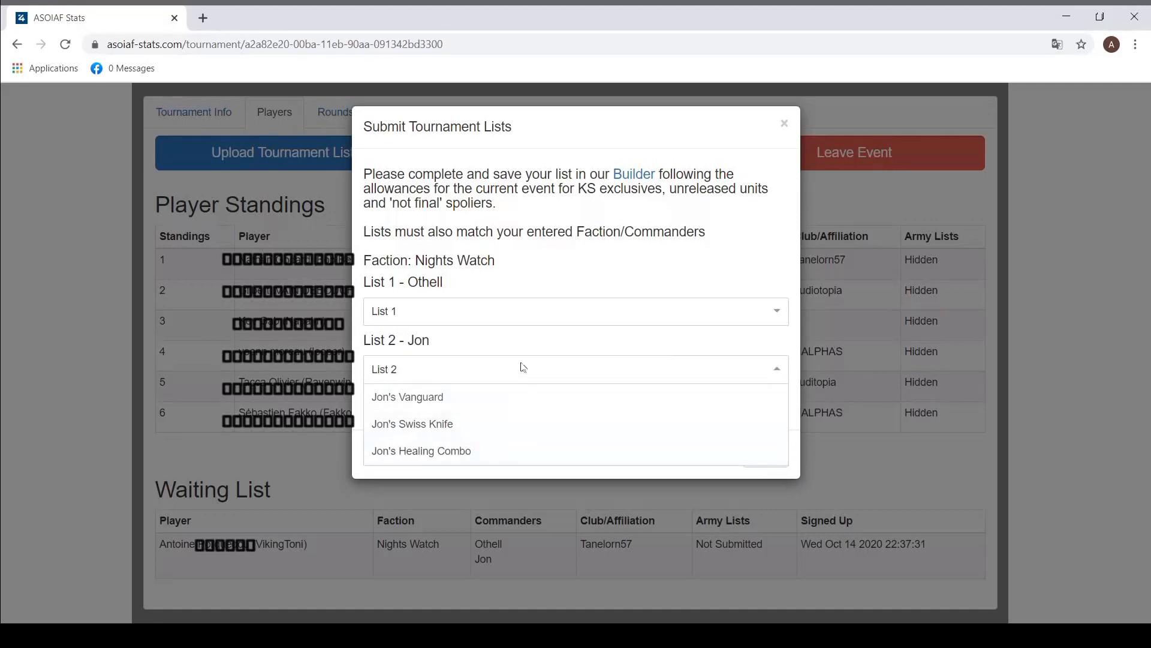
click(505, 371)
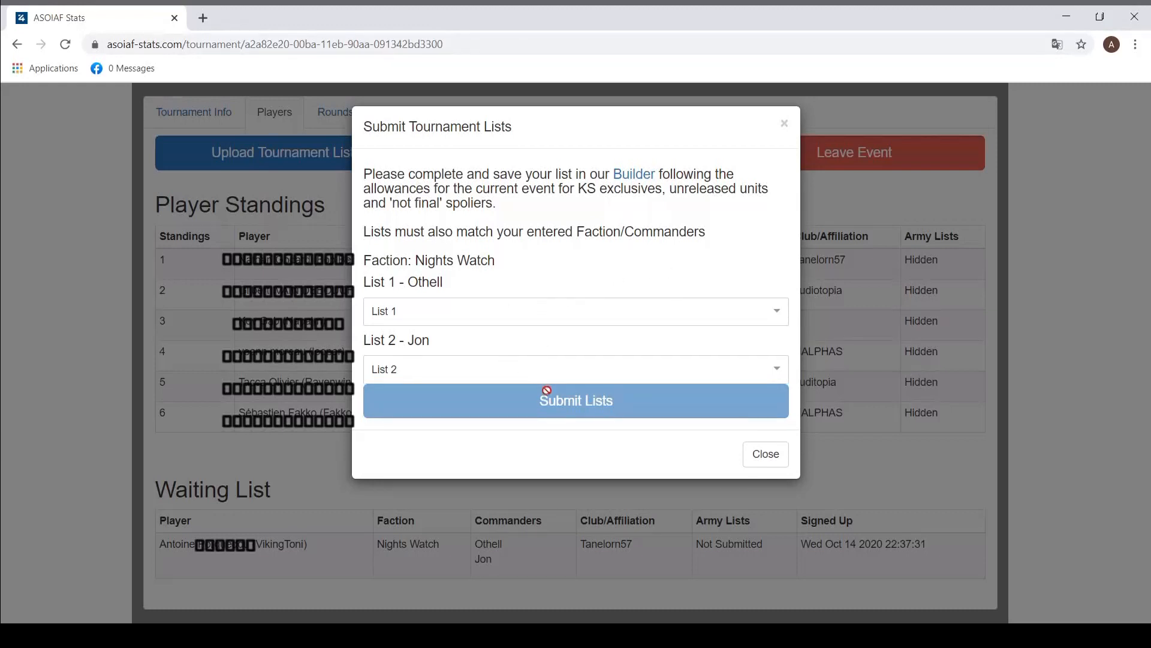
Step: Open the list builder from the submission dialog, dismiss the support banner, and choose the Nights Watch faction
click(631, 175)
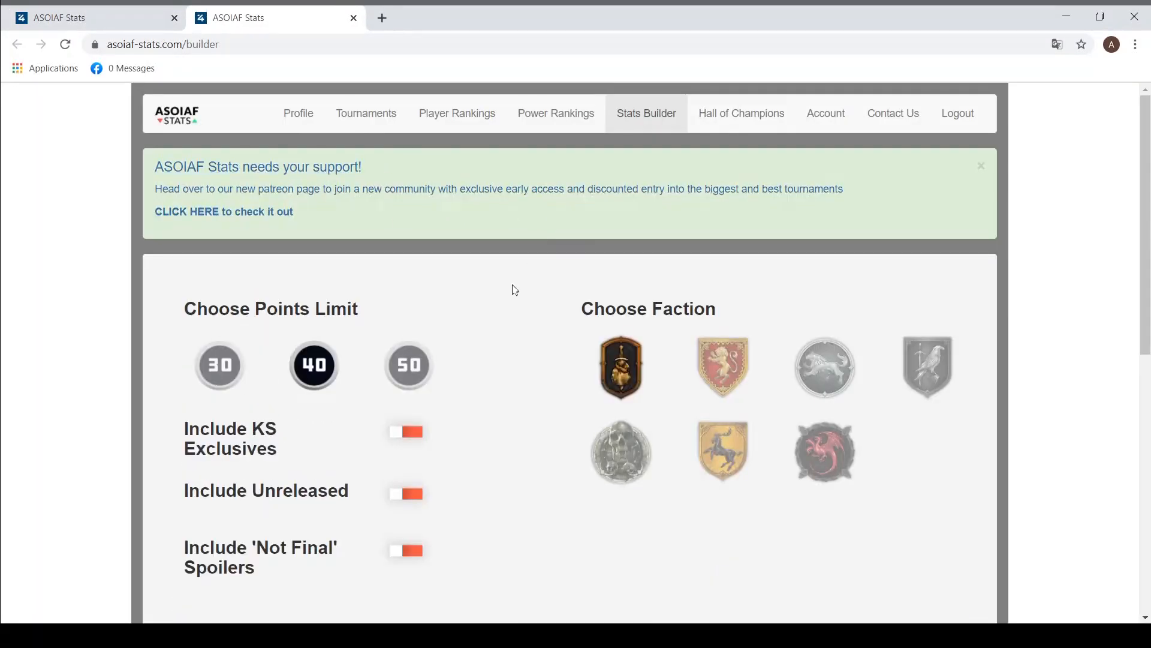
scroll(537, 264, down, 1)
scroll(533, 228, down, 1)
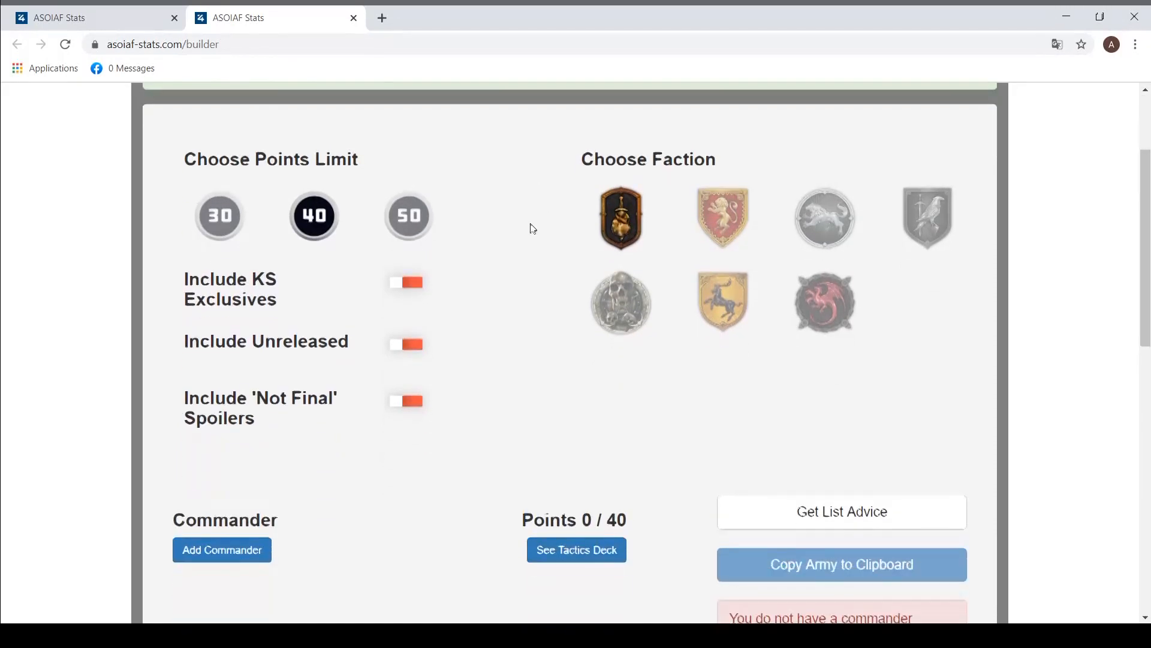
scroll(531, 221, up, 2)
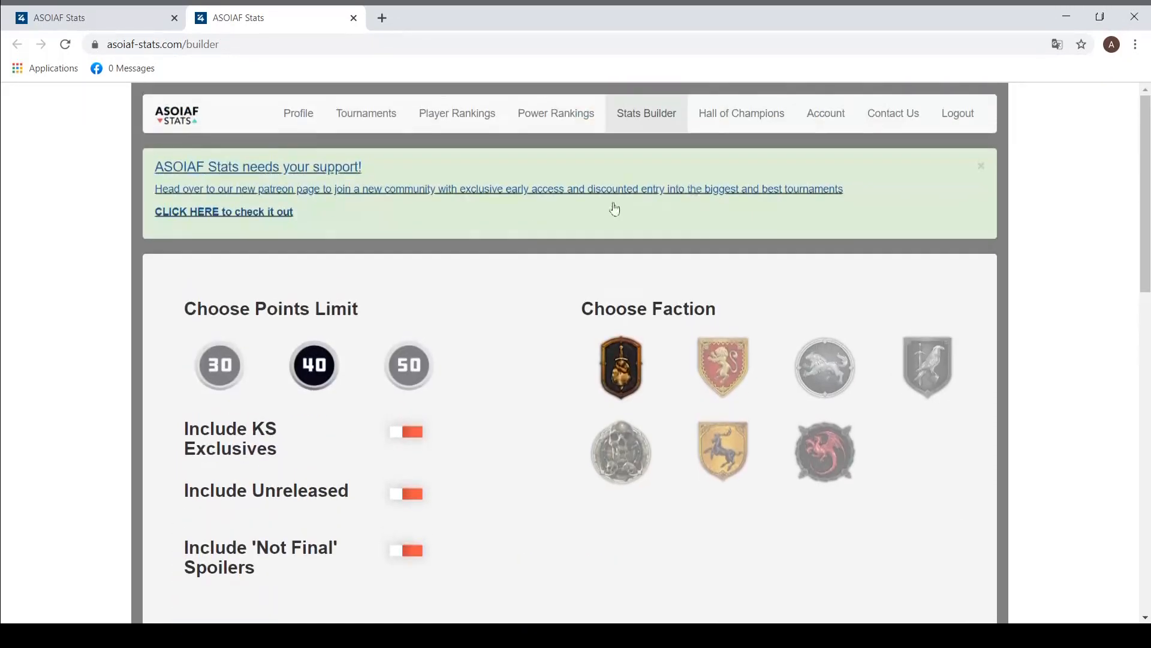
click(980, 164)
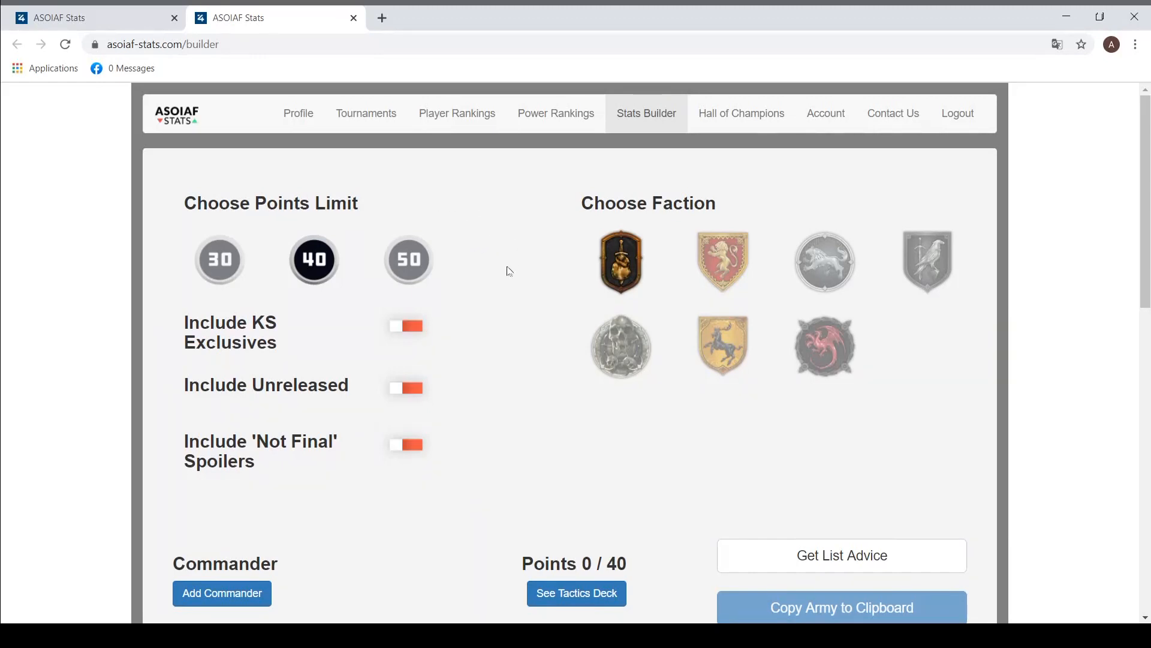
click(936, 250)
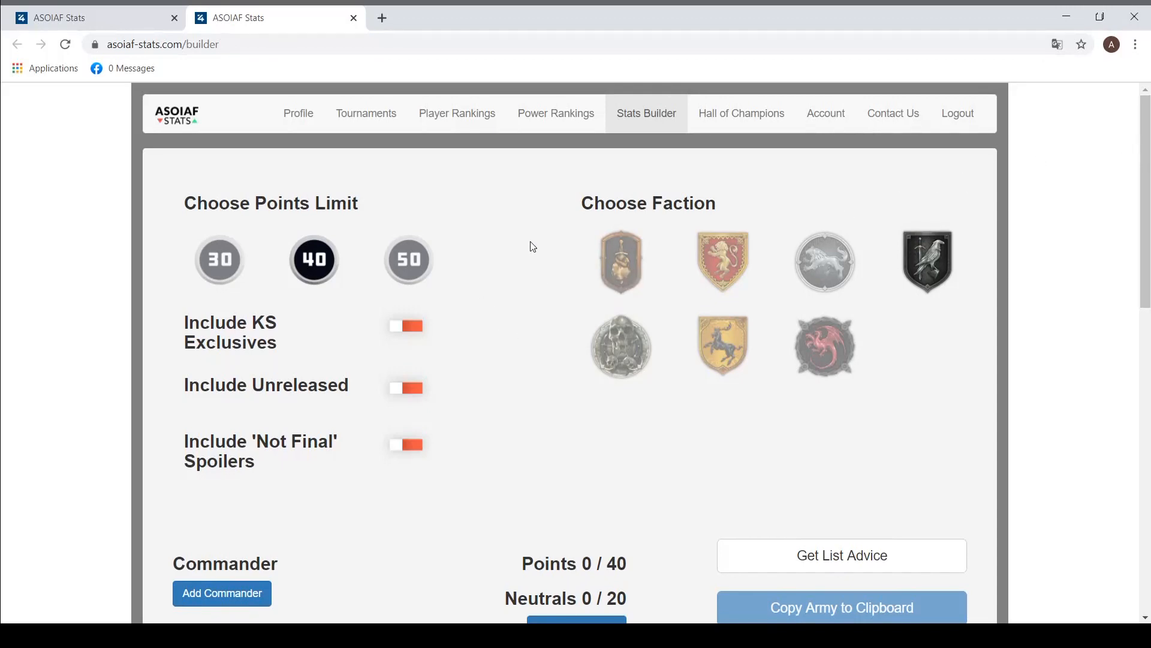
Step: Add Othell Yarwyck, First Builder, as the commander of the army list
scroll(530, 245, down, 2)
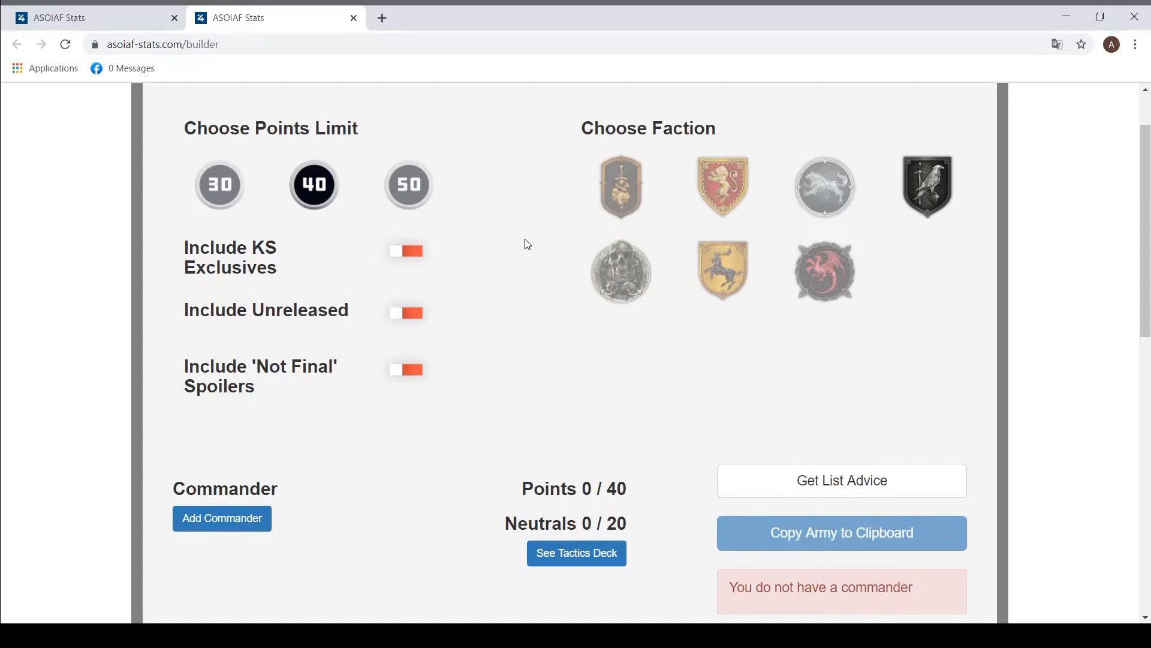
scroll(528, 244, down, 6)
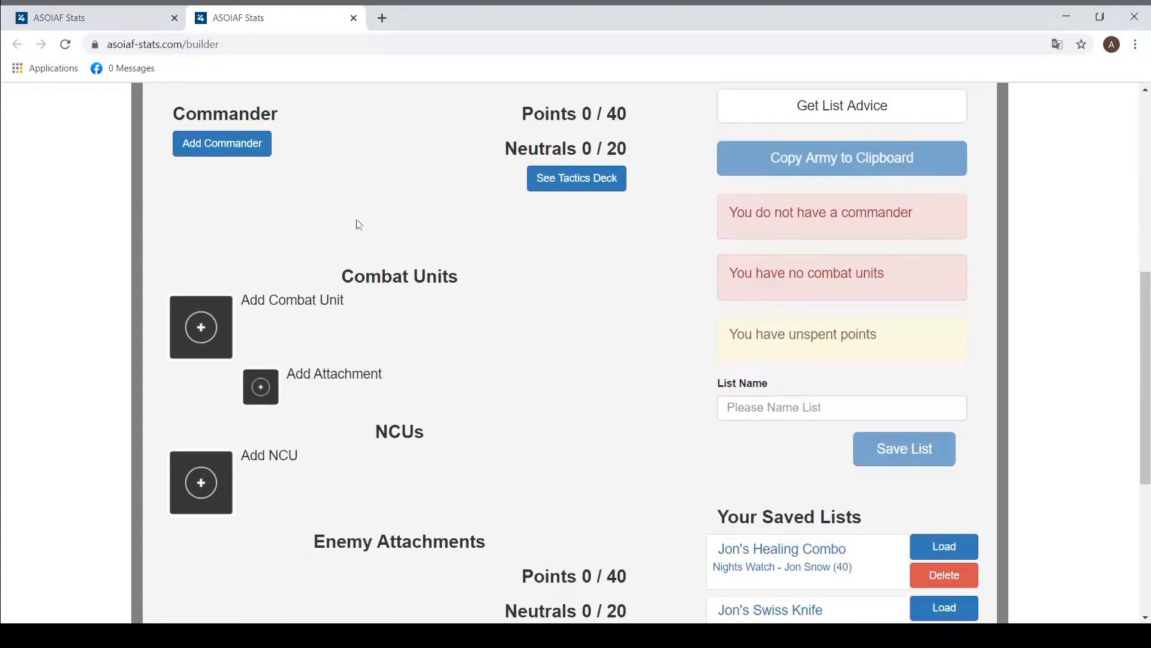
click(230, 145)
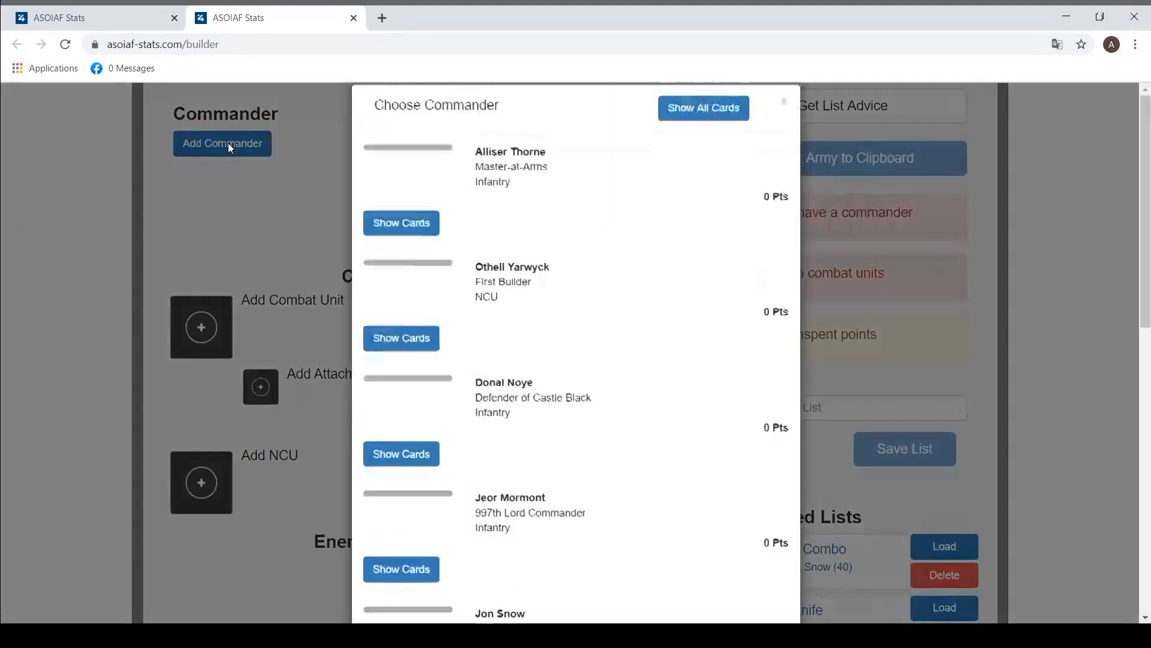
scroll(491, 252, down, 1)
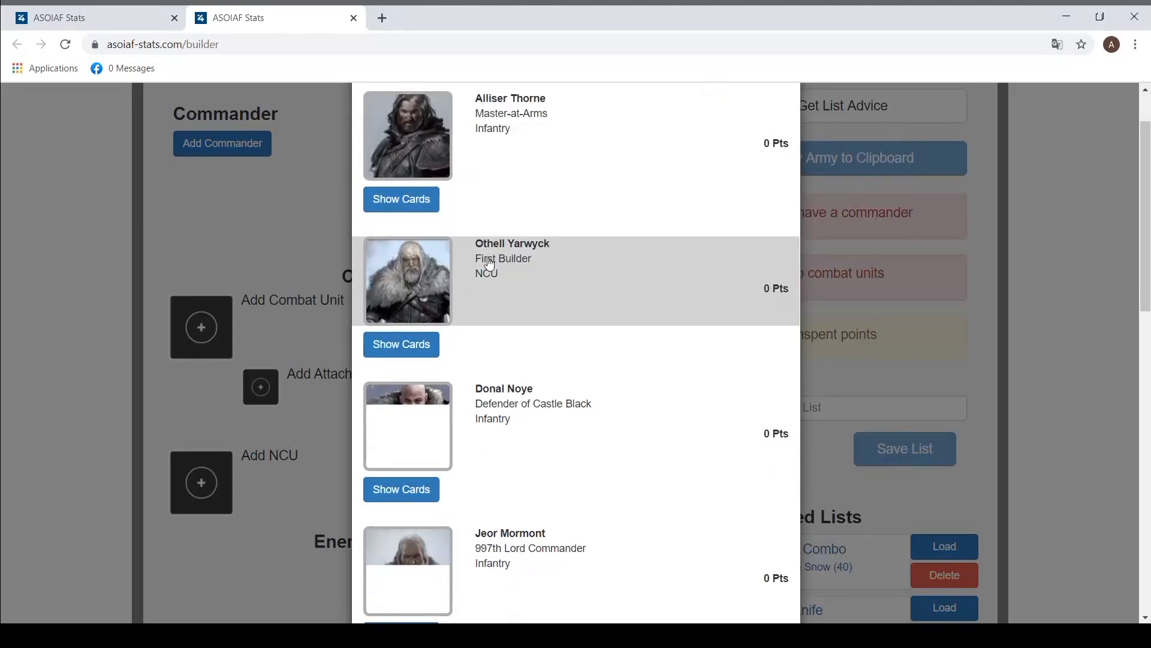
click(490, 263)
Step: Review the available combat units and add Conscripts to the army list
scroll(348, 327, down, 2)
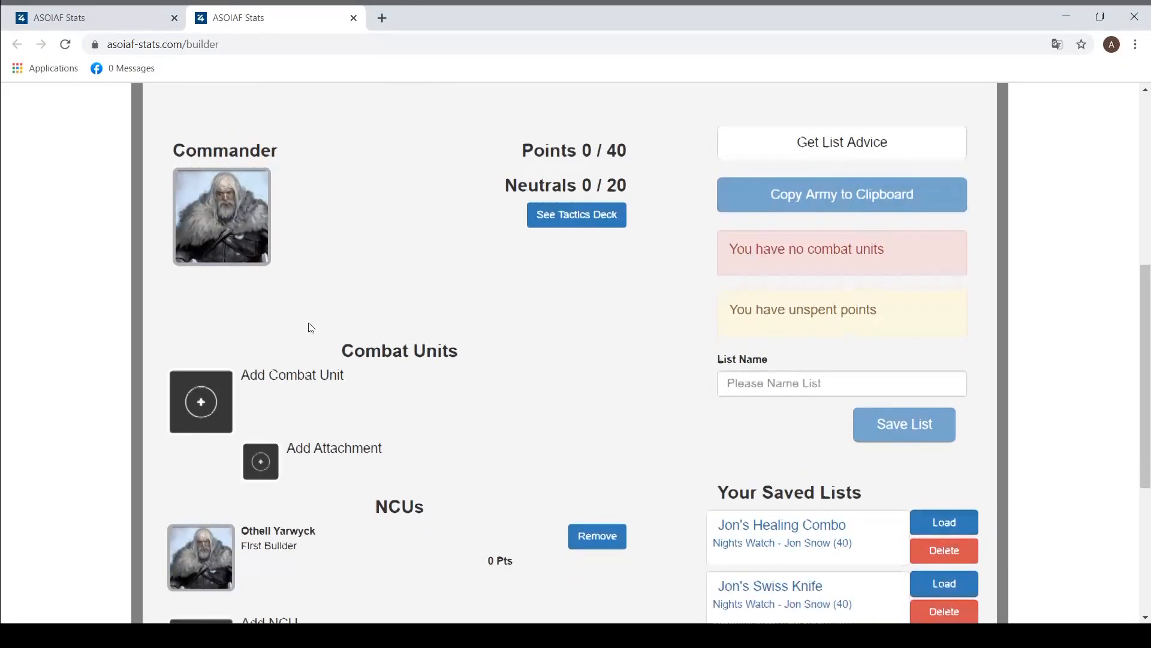
scroll(469, 275, up, 1)
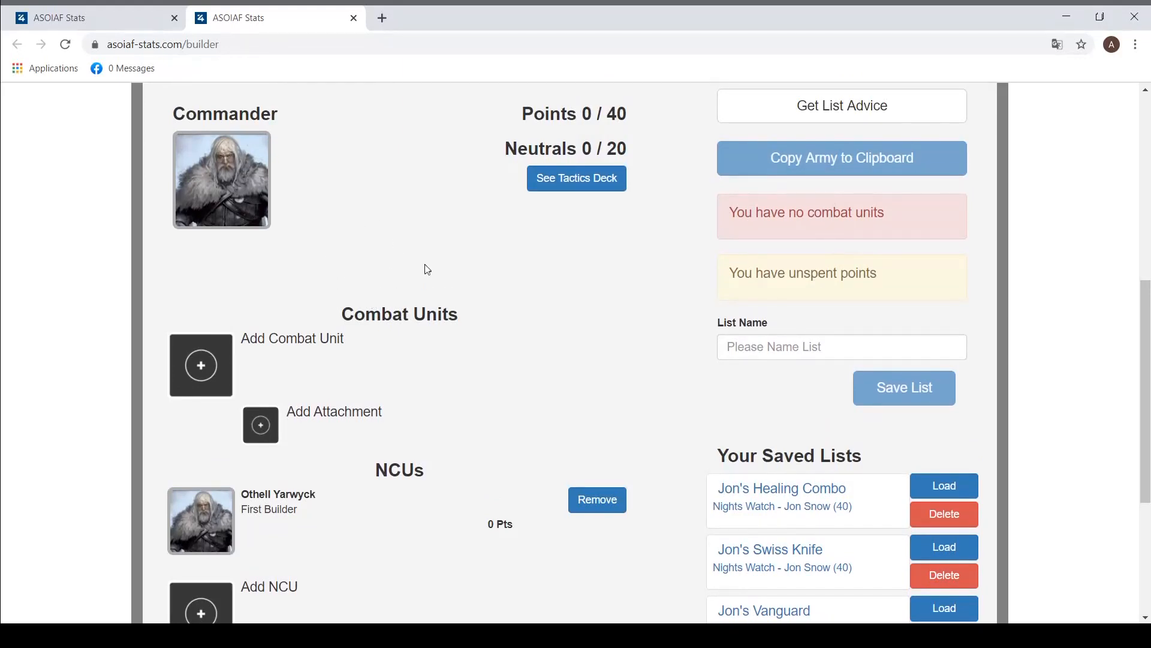
scroll(427, 269, down, 1)
scroll(239, 262, down, 1)
click(183, 223)
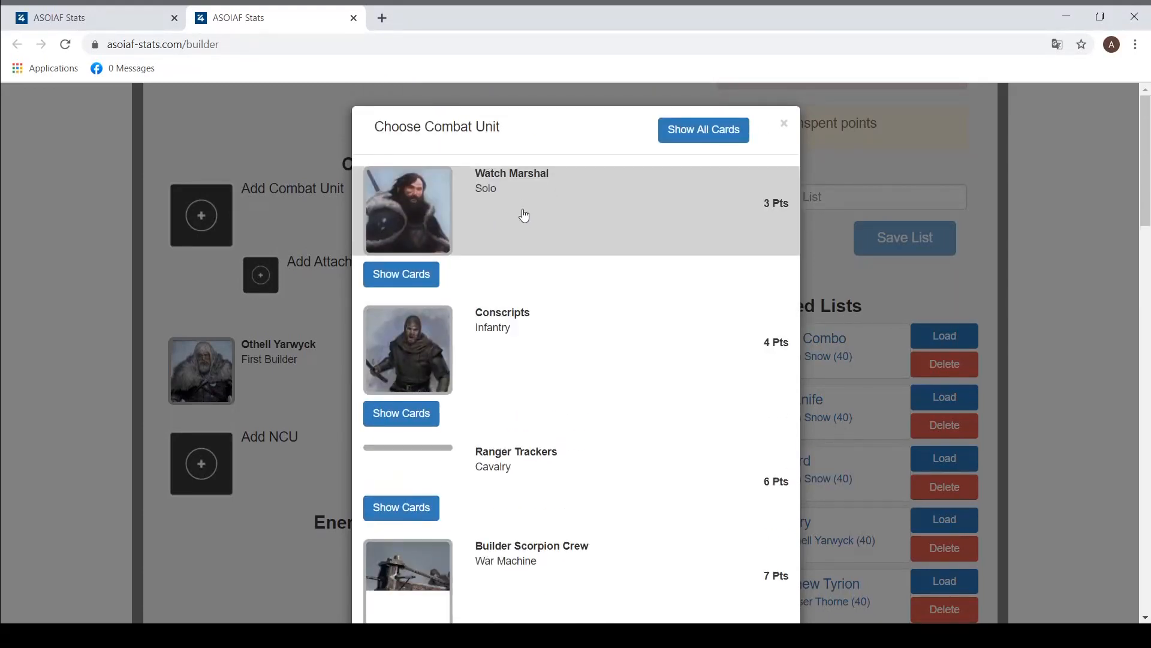
scroll(510, 213, down, 4)
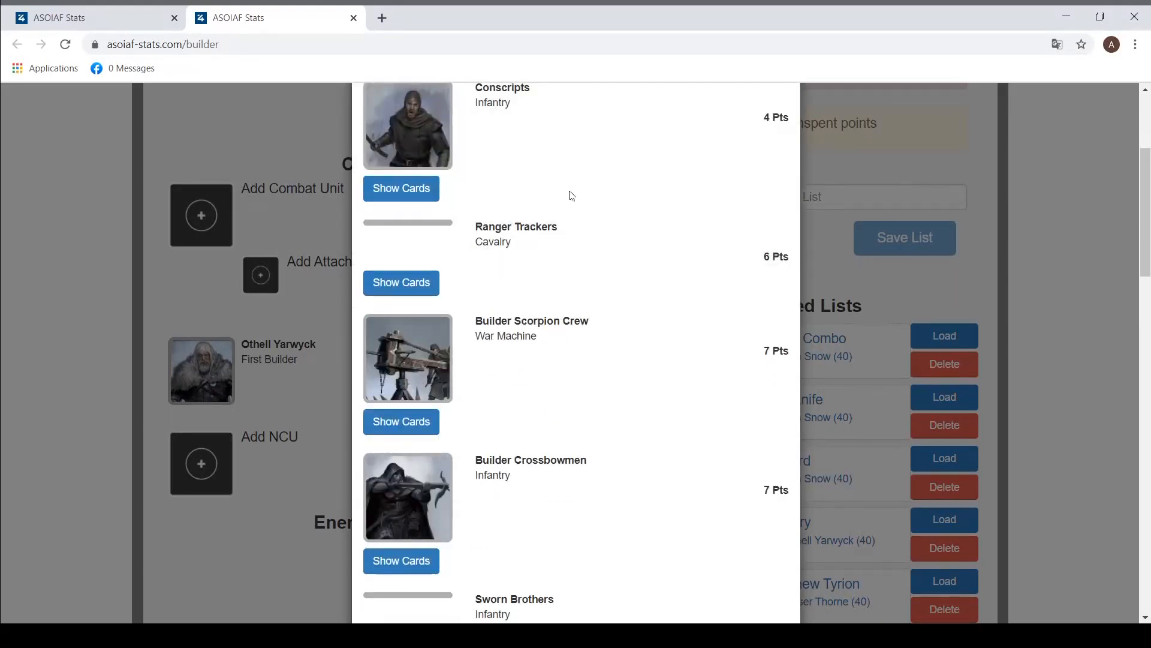
scroll(540, 203, up, 4)
scroll(506, 219, down, 4)
scroll(502, 203, up, 4)
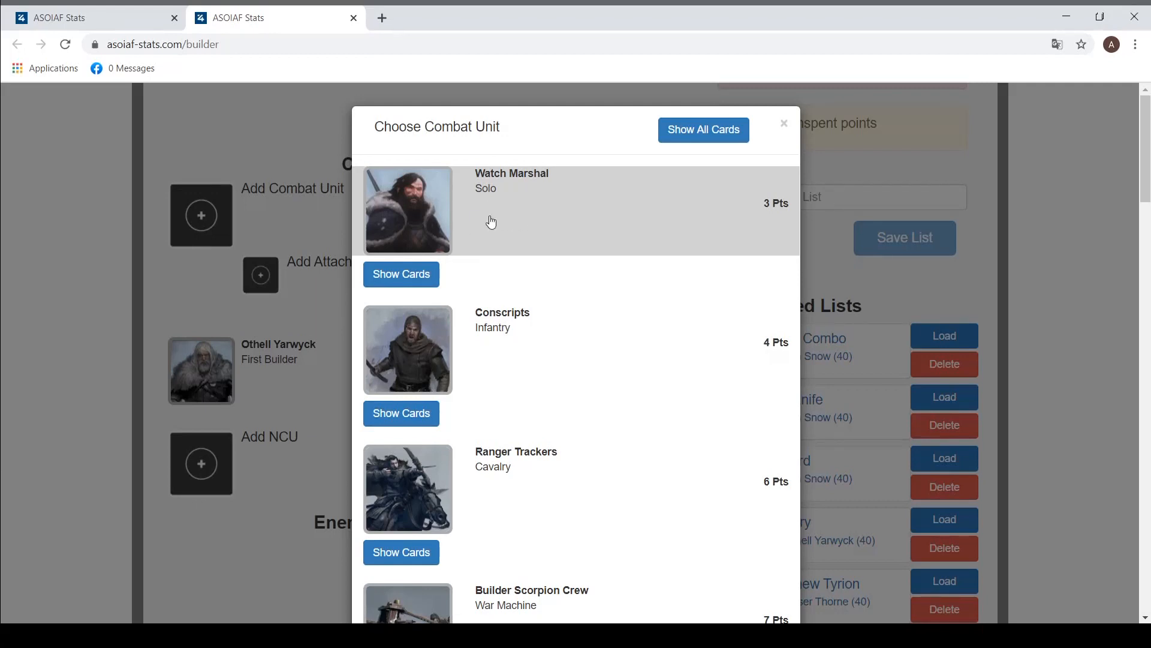
scroll(479, 226, down, 1)
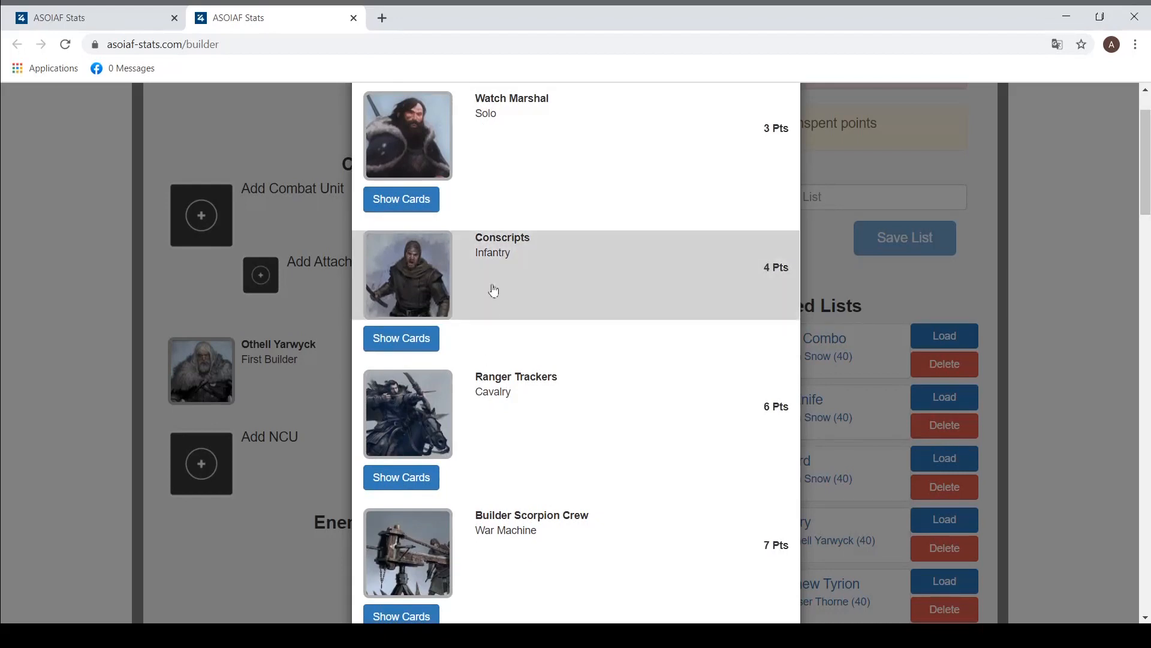
scroll(492, 285, up, 1)
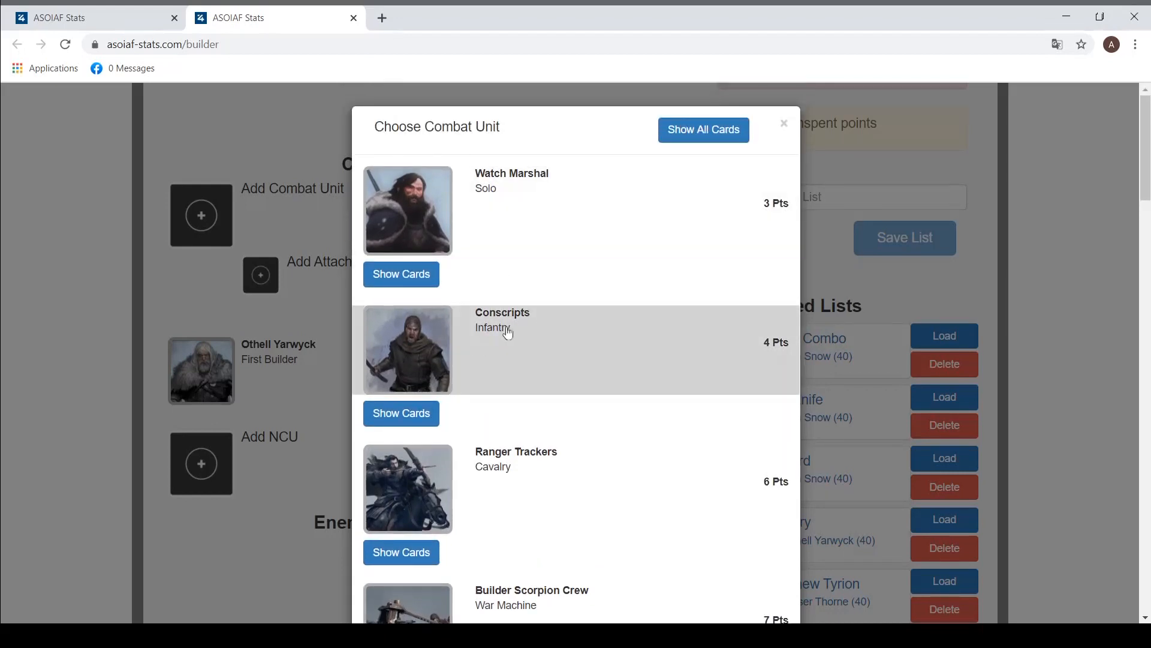
click(491, 311)
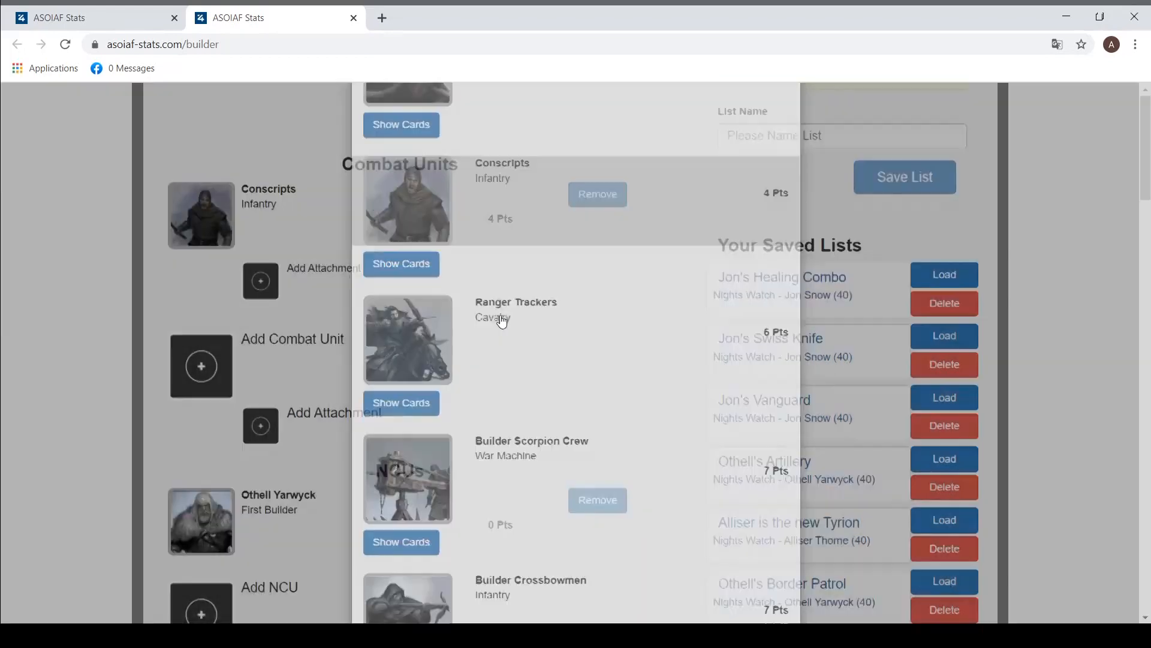
Step: Add two Ranger Trackers cavalry units to the army list
click(236, 268)
scroll(396, 286, up, 2)
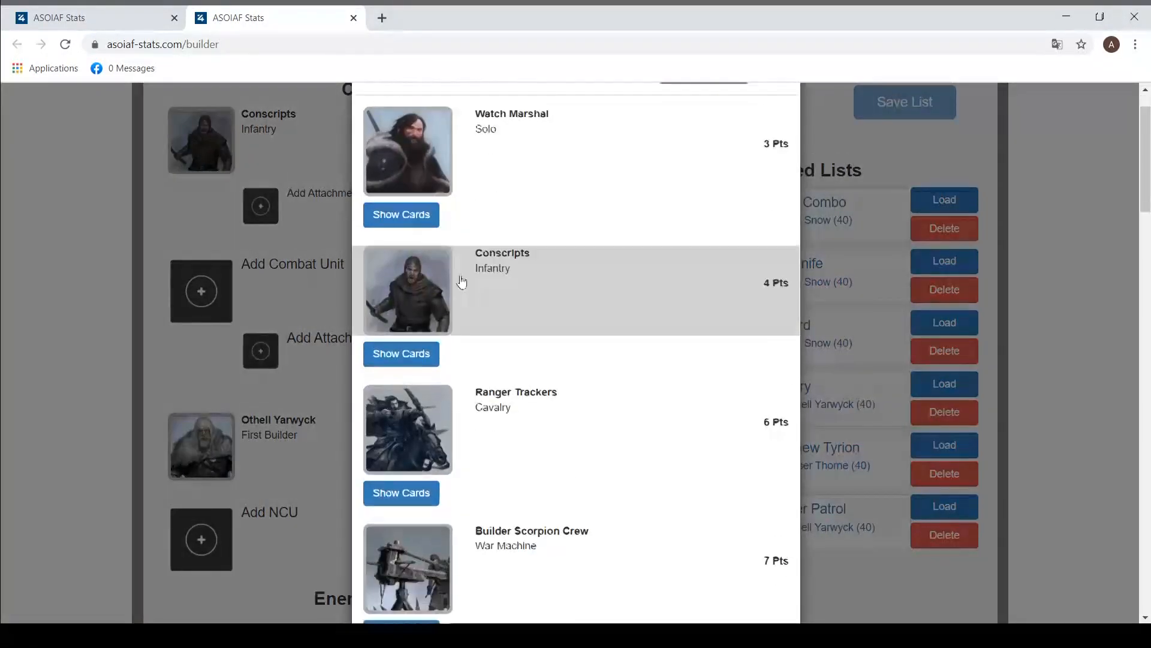
click(509, 384)
click(203, 431)
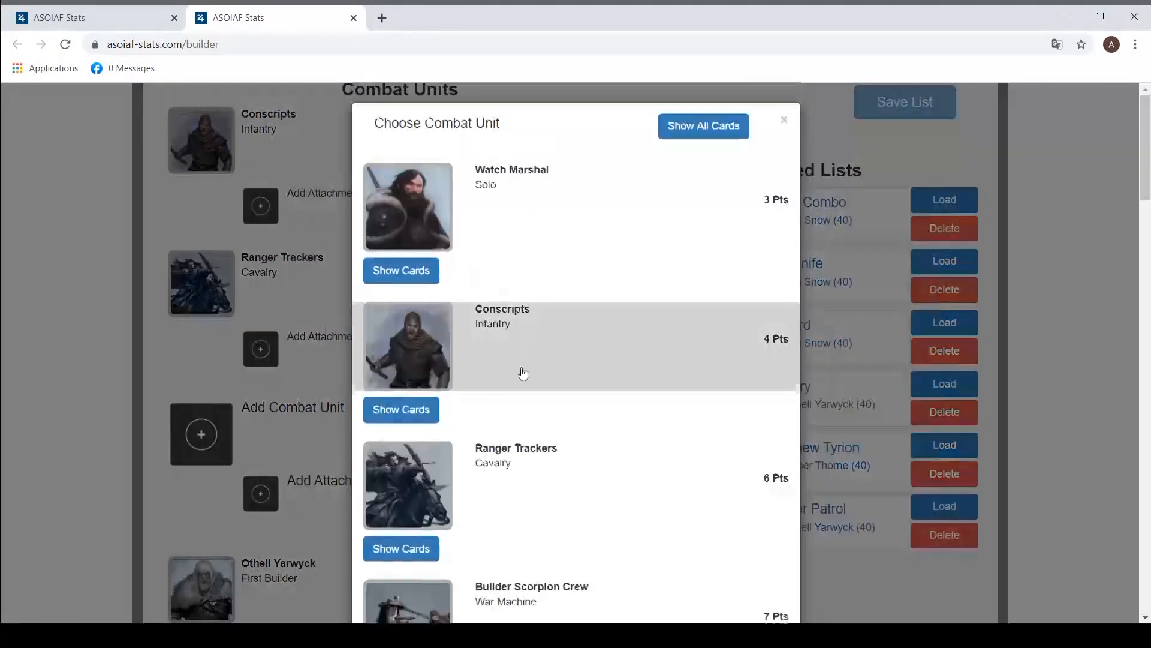
click(509, 465)
Step: Add two Sworn Brothers infantry units to the army list
scroll(308, 322, down, 3)
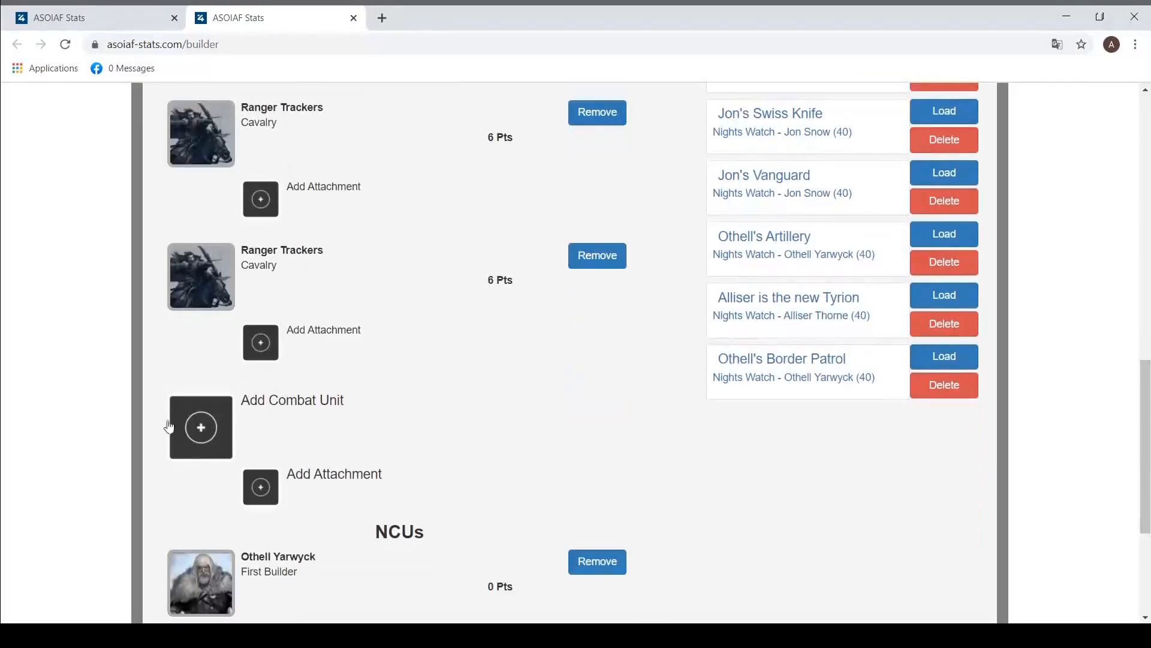
click(203, 423)
scroll(467, 331, down, 7)
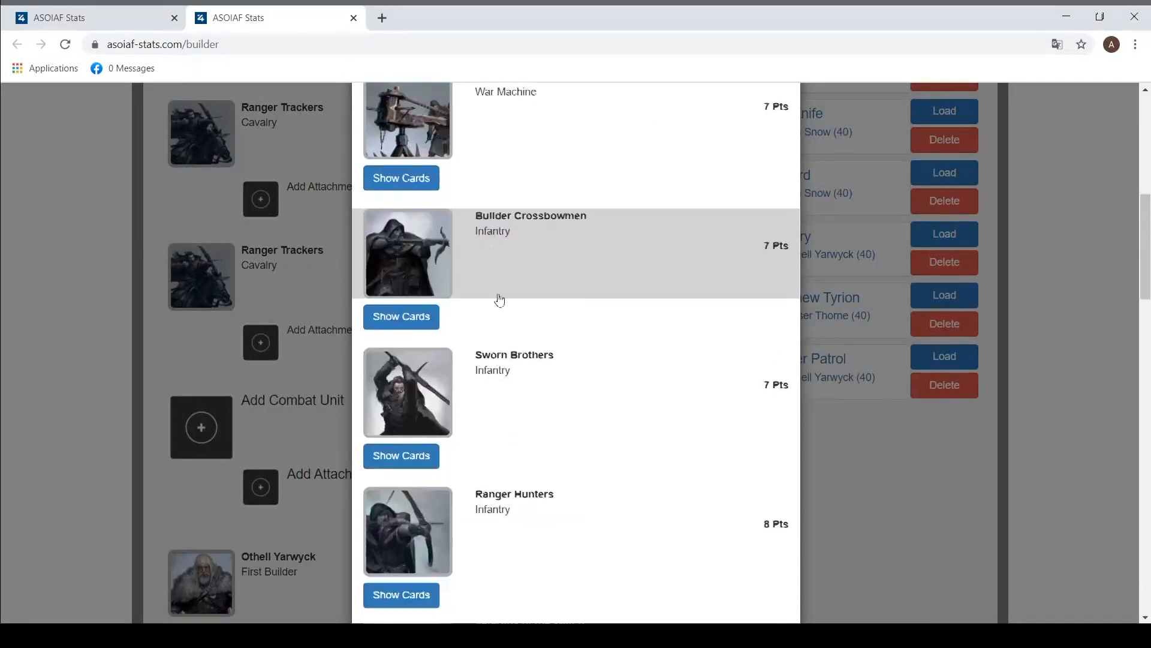
click(507, 301)
scroll(477, 362, down, 2)
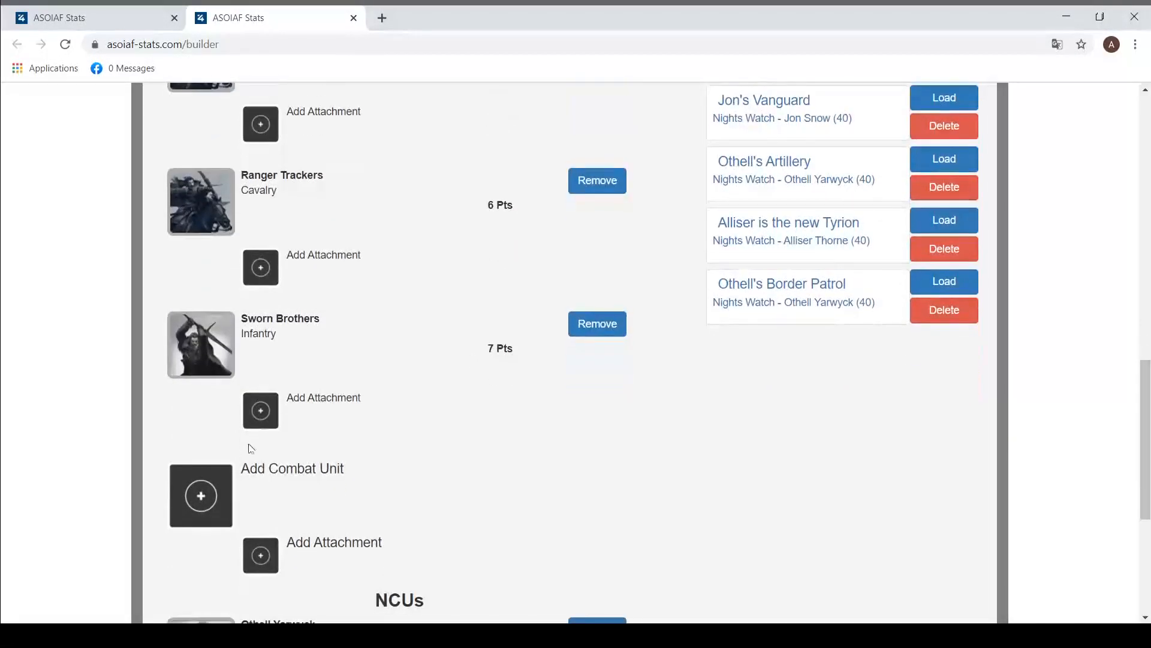
click(214, 487)
scroll(522, 331, down, 3)
scroll(524, 331, down, 4)
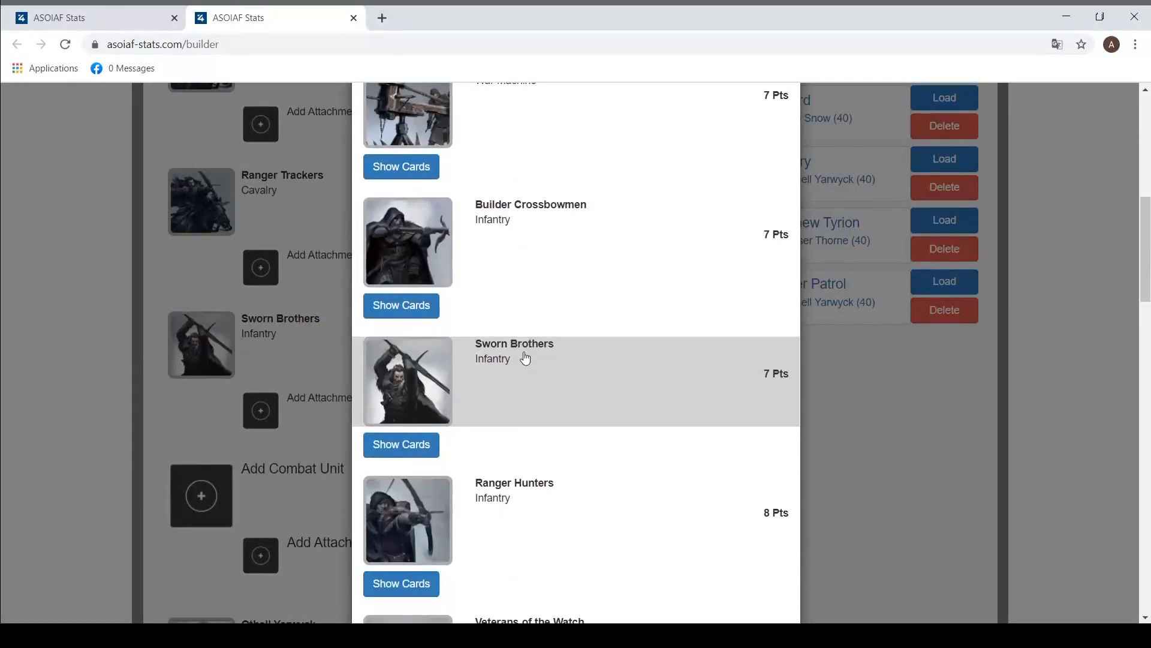
click(527, 358)
Step: Add the NCUs Craster, Ally of Convenience, and Donal Noye, Expert Blacksmith, to the army list
scroll(476, 334, down, 5)
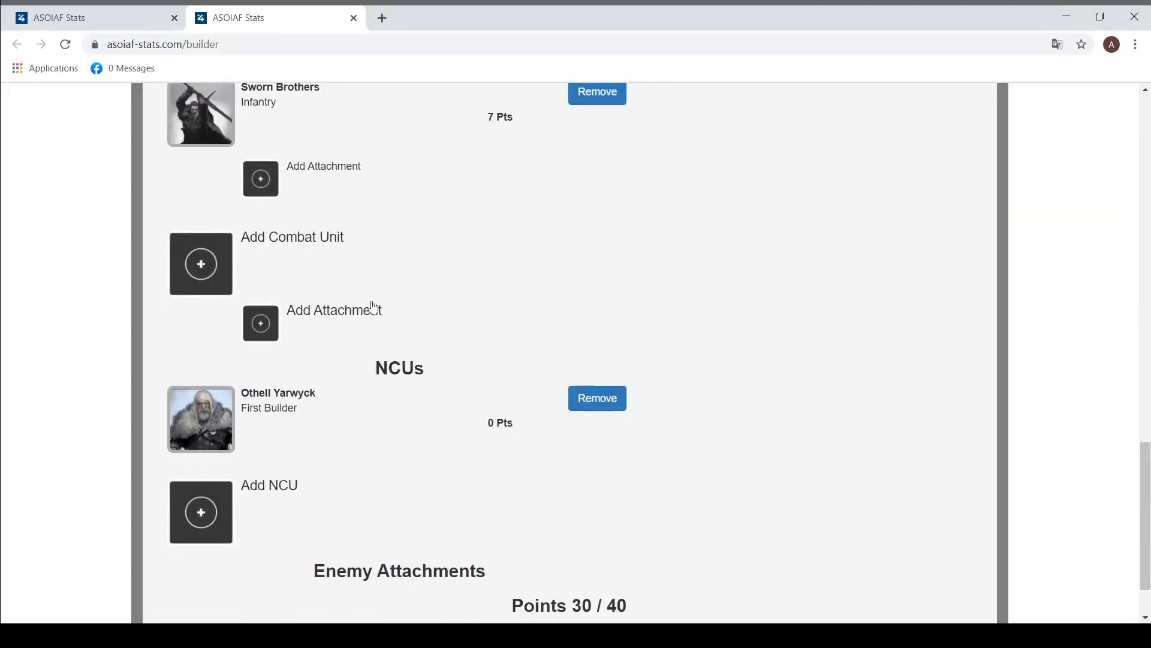
scroll(419, 231, up, 1)
scroll(322, 290, down, 3)
click(205, 445)
scroll(463, 330, down, 1)
scroll(462, 313, up, 1)
click(520, 189)
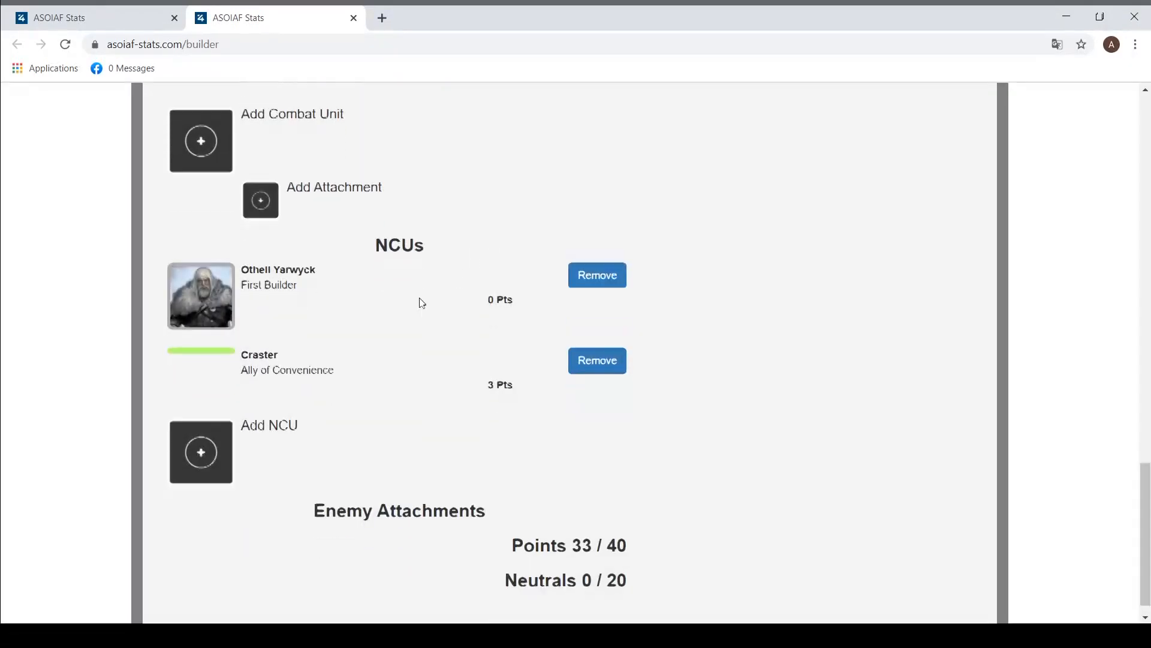
click(200, 429)
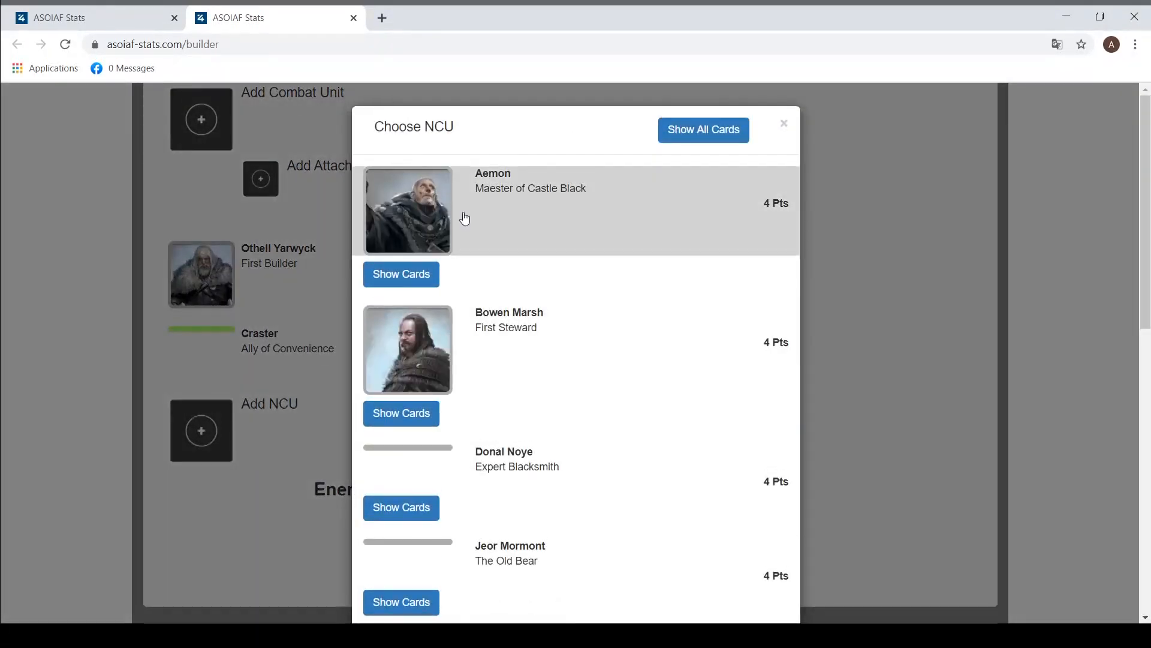
scroll(462, 219, down, 1)
click(502, 419)
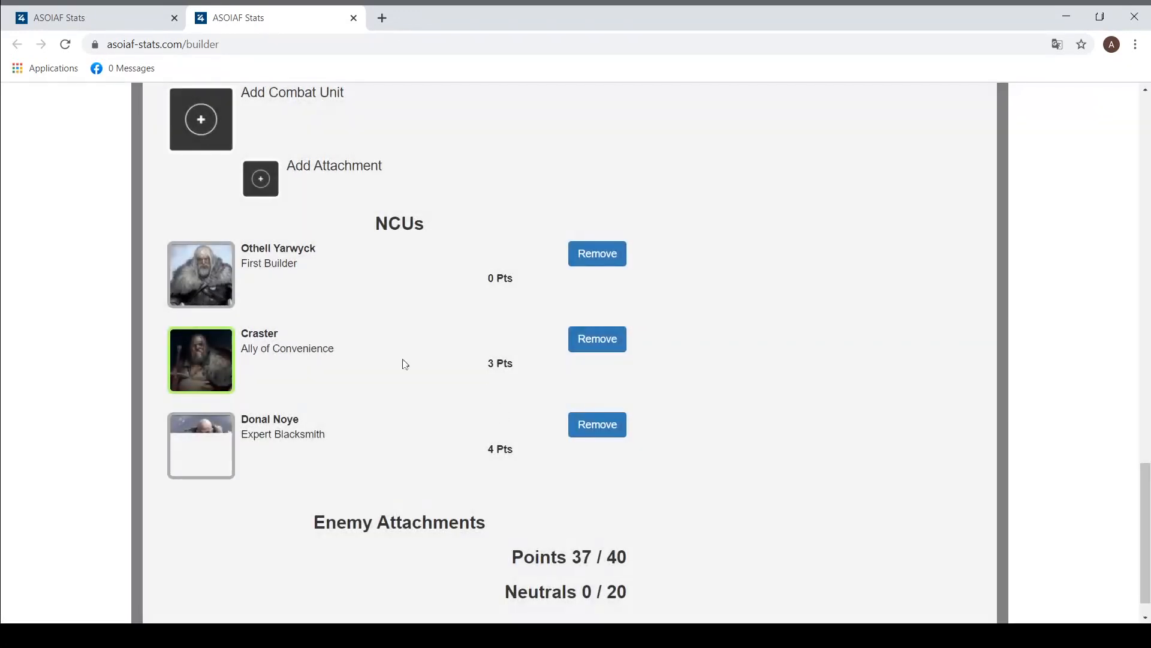
Step: Attach Jon Snow, Lord Snow, to the first Sworn Brothers unit
scroll(401, 362, up, 5)
scroll(322, 339, up, 1)
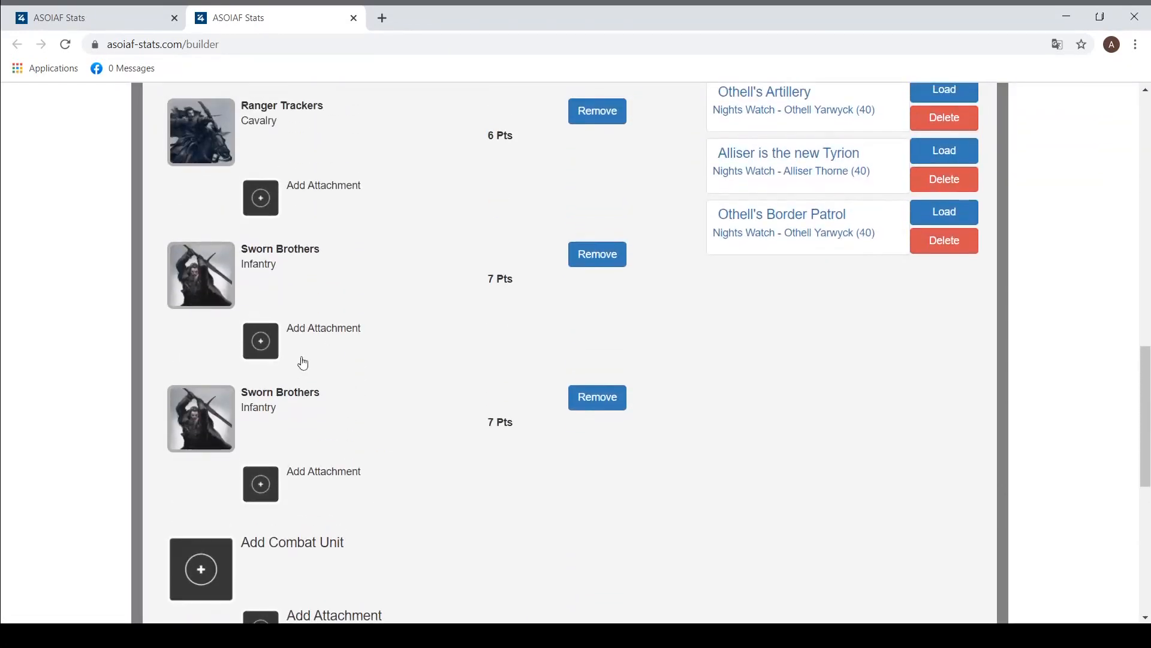
scroll(301, 363, down, 5)
scroll(327, 359, down, 3)
scroll(334, 354, up, 6)
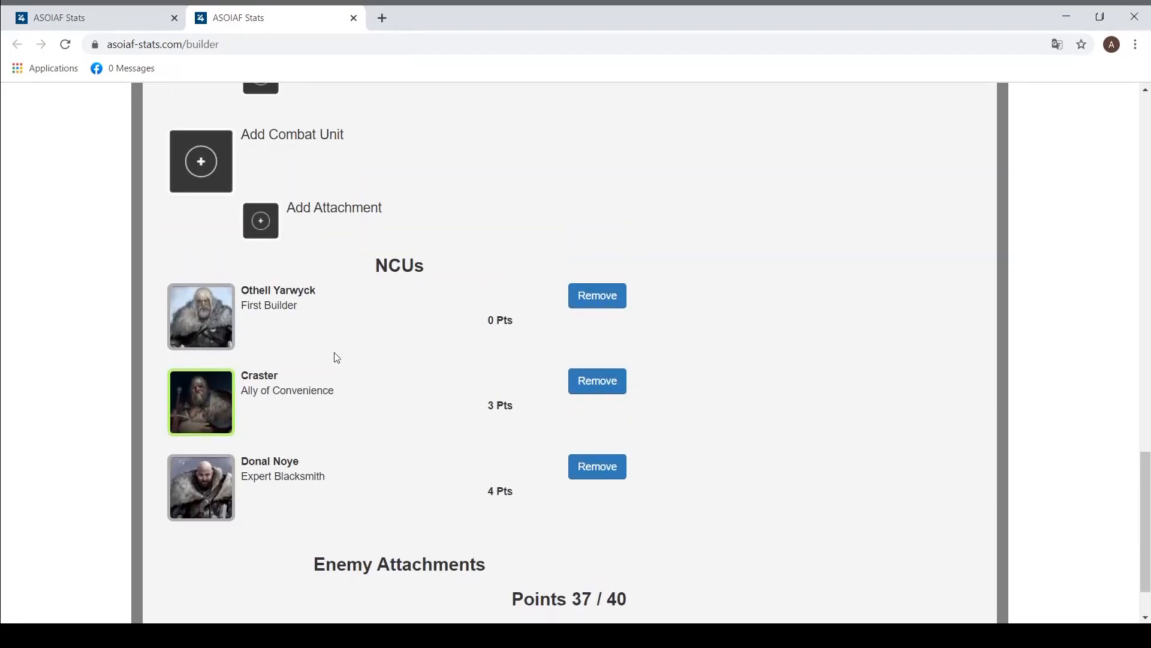
click(261, 312)
scroll(492, 276, down, 2)
scroll(485, 250, down, 7)
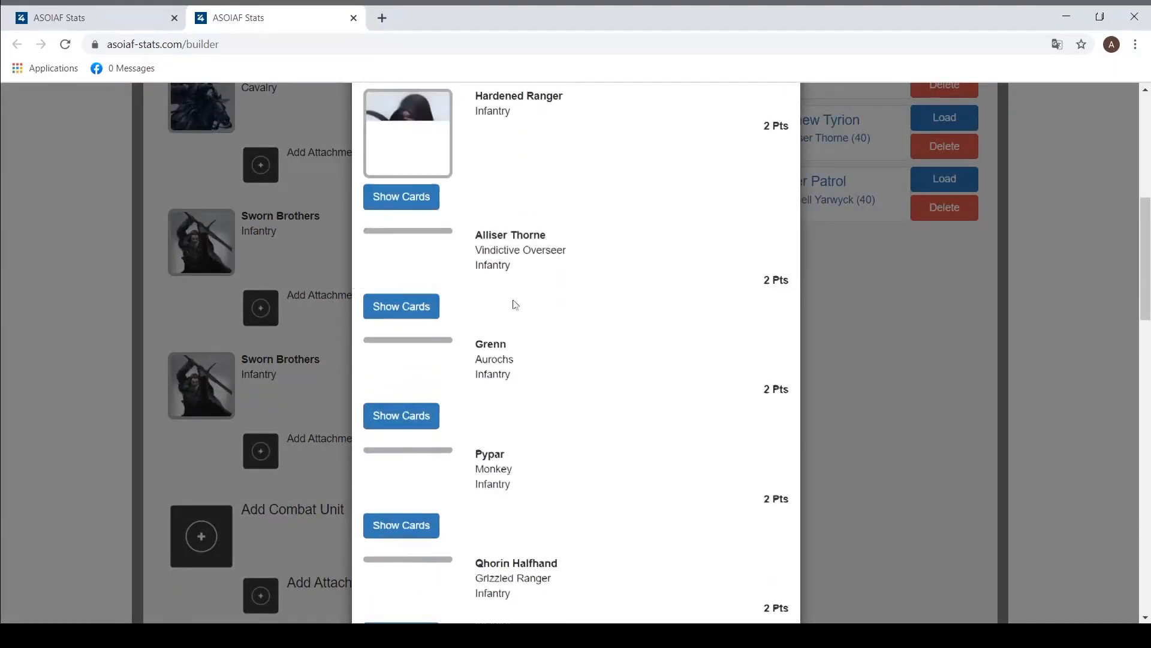
scroll(507, 361, down, 3)
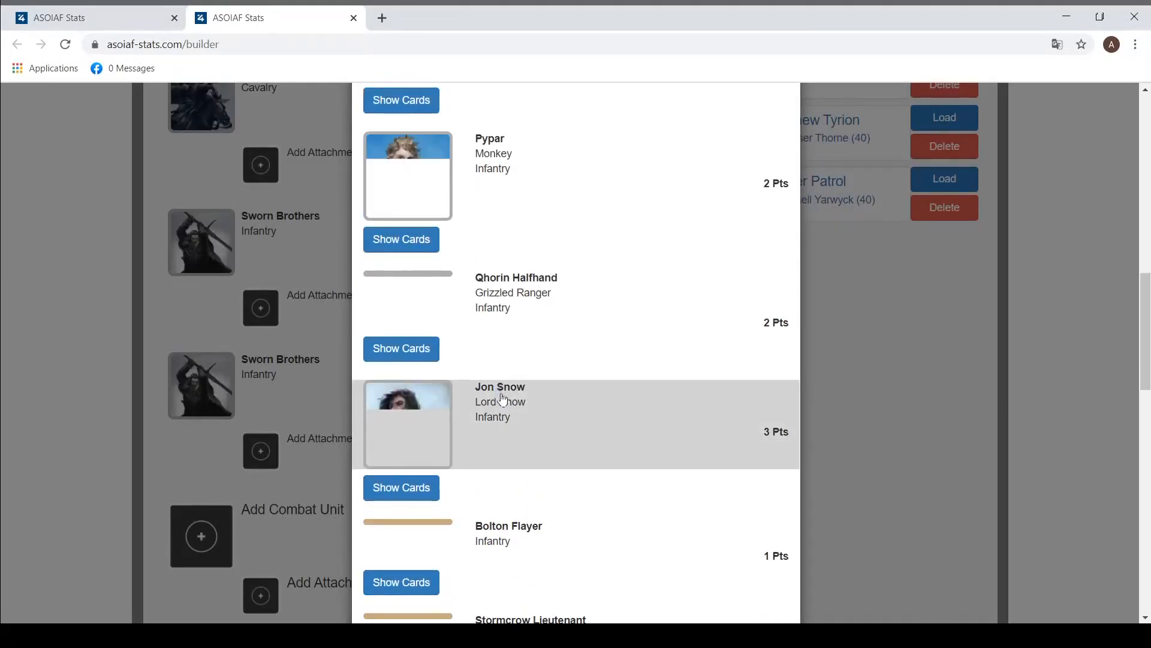
click(511, 403)
Step: Review the completed army and save it under the name "Othell's grand esteros"
scroll(450, 393, down, 3)
scroll(395, 385, up, 13)
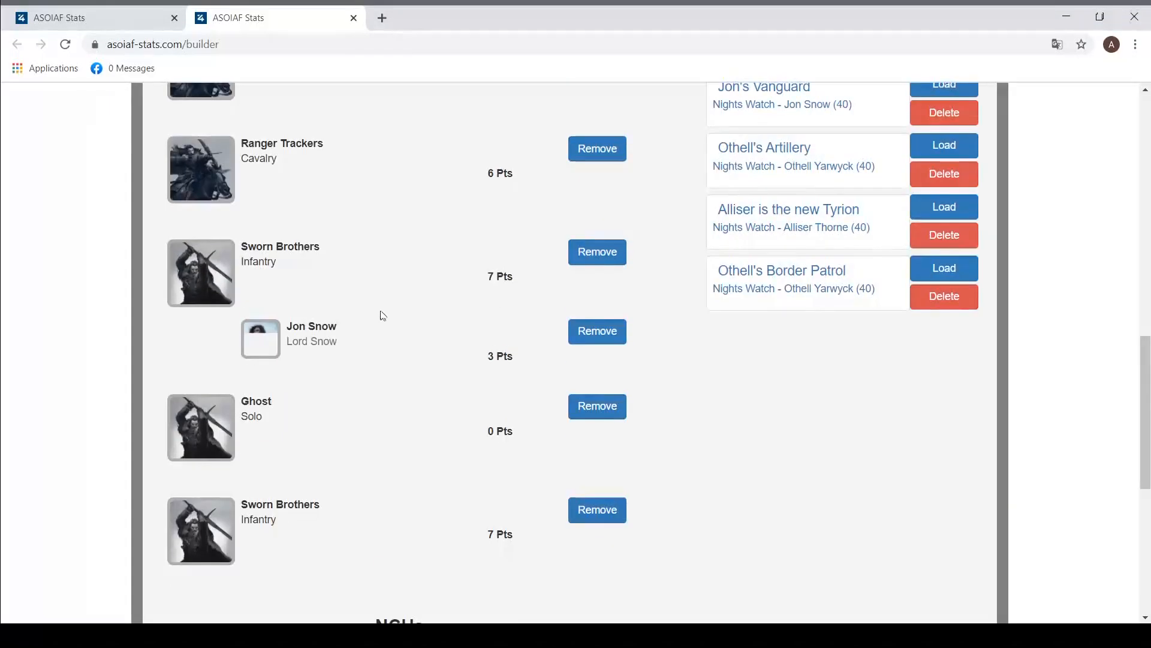
scroll(444, 273, down, 8)
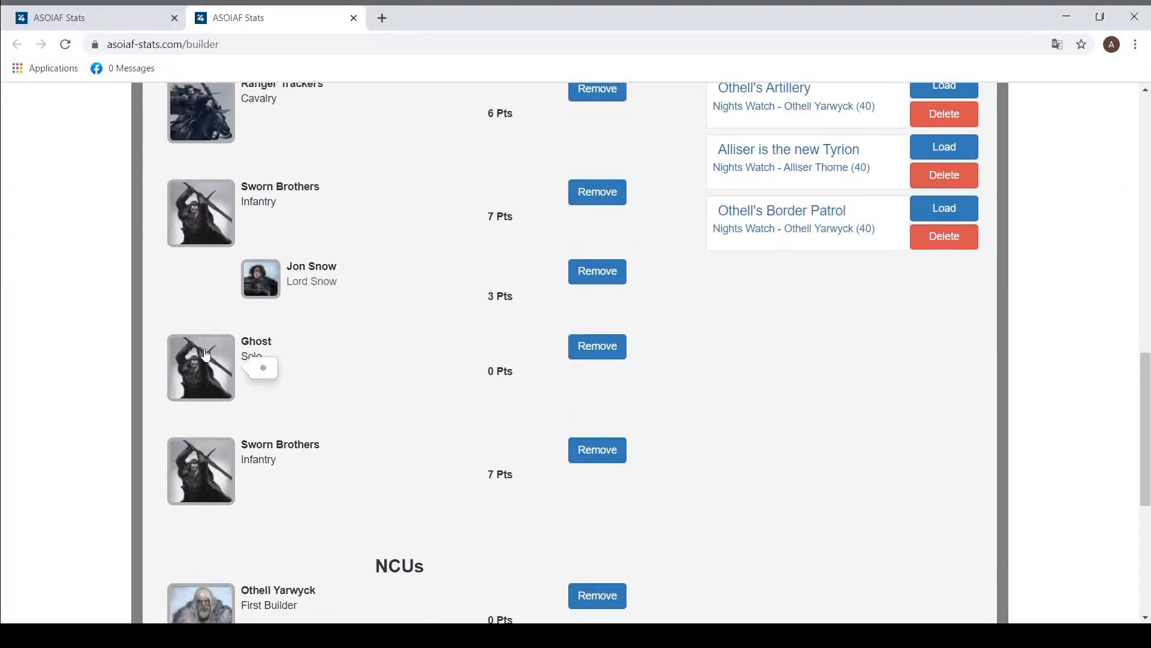
scroll(440, 354, up, 4)
scroll(660, 246, up, 7)
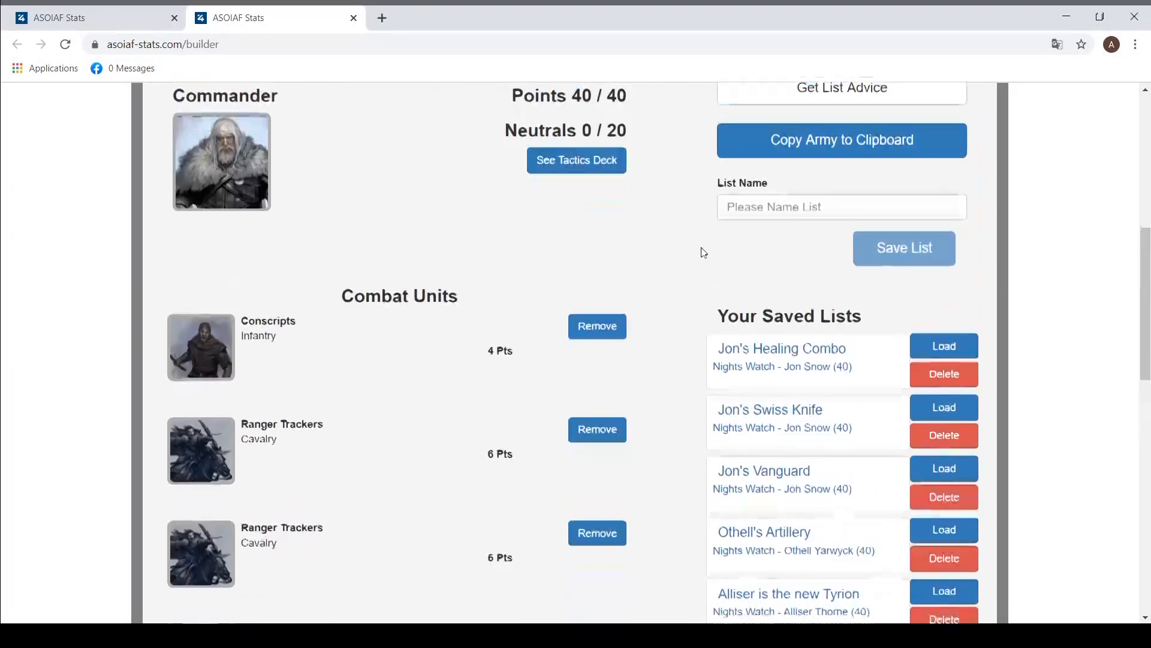
click(809, 361)
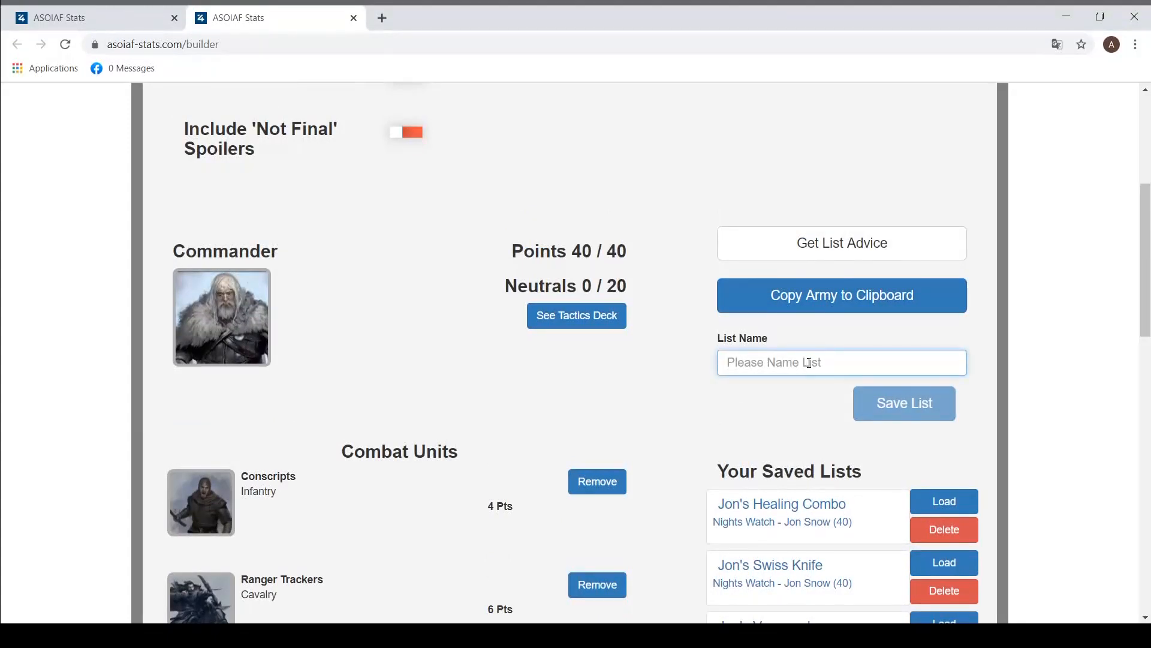
text(Othell's grand esteros)
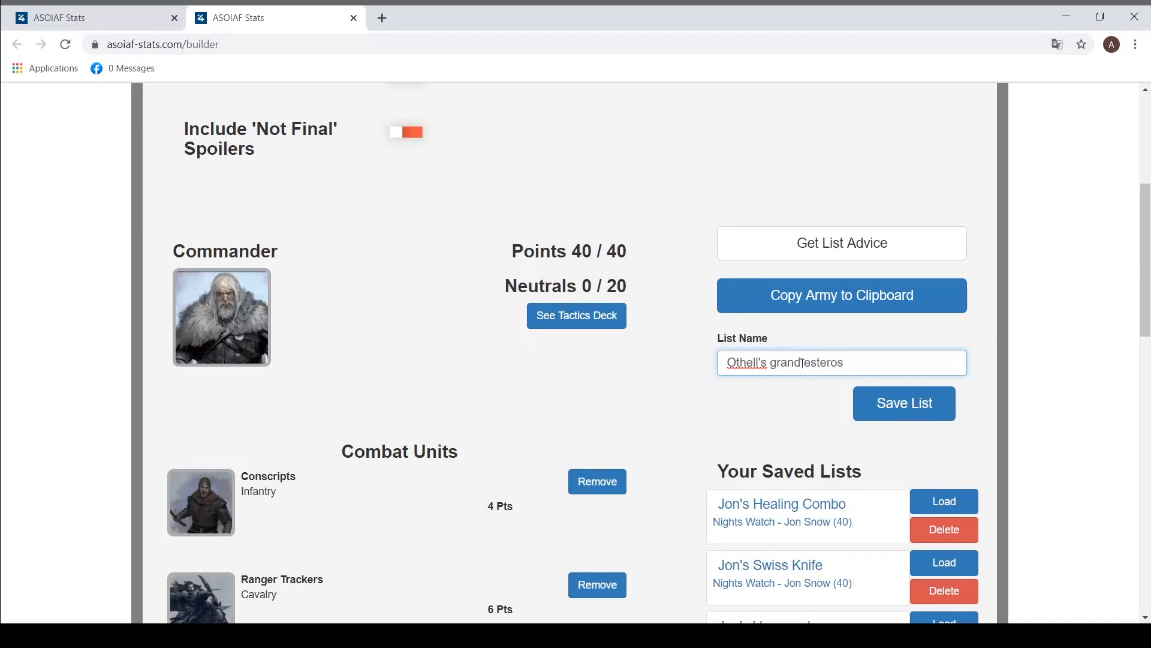
click(893, 404)
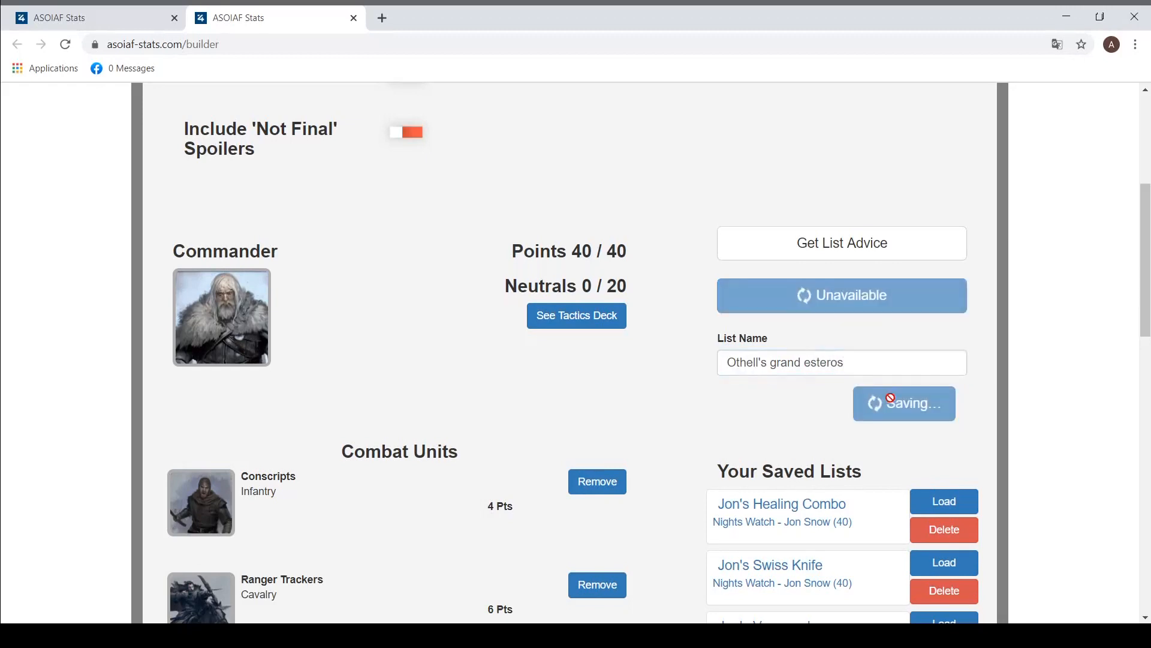
scroll(817, 411, down, 3)
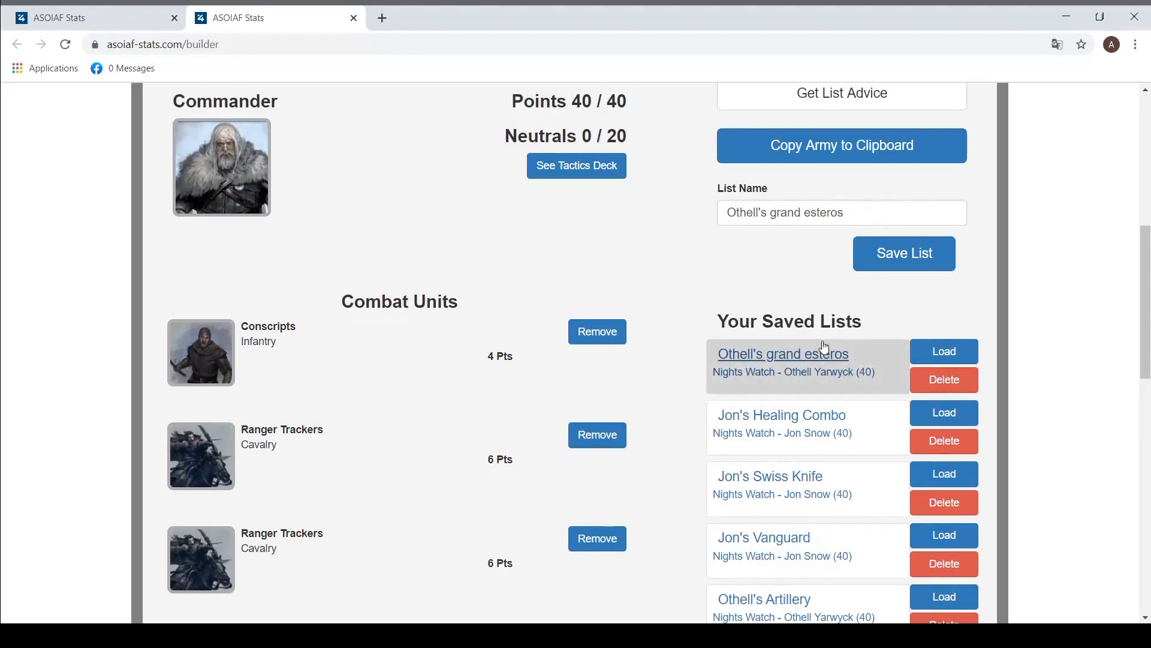
scroll(828, 346, up, 1)
scroll(833, 378, down, 1)
Step: Return to the tournaments overview and open the Trône du Grand-Esteros event
scroll(816, 353, up, 5)
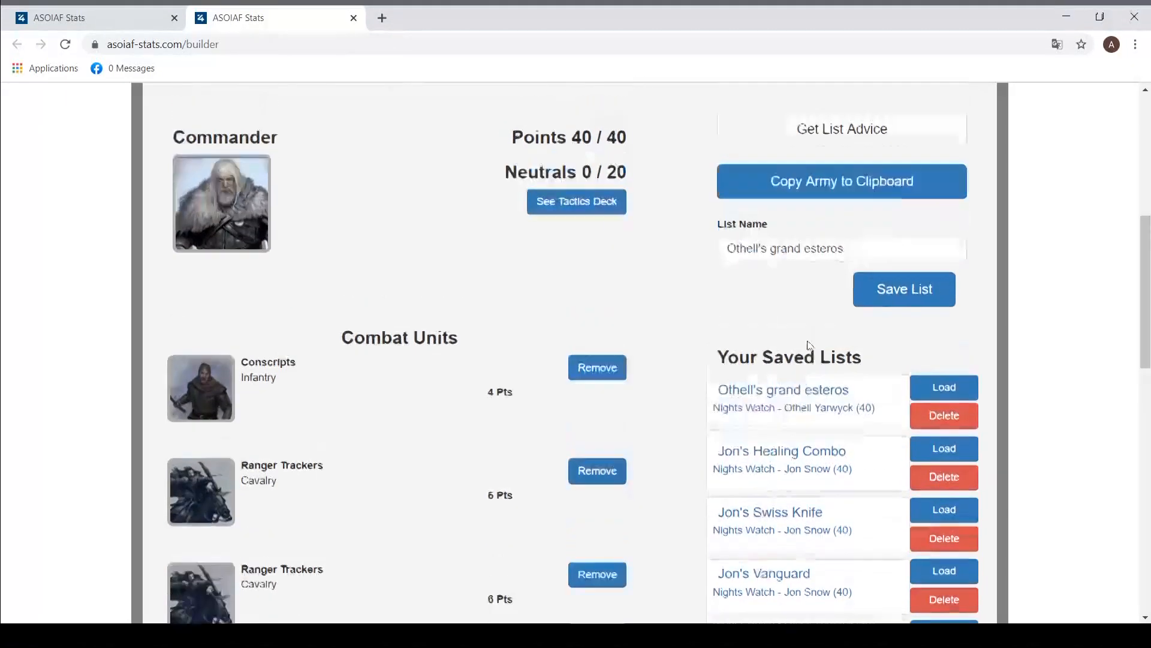
scroll(828, 410, up, 3)
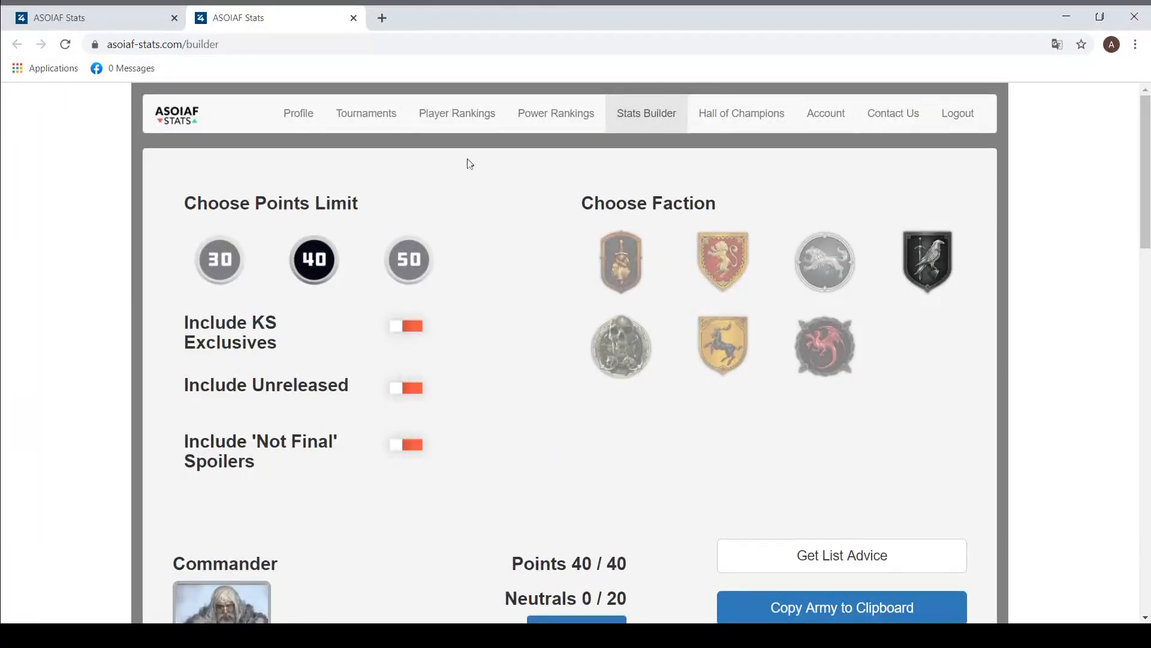
click(365, 117)
scroll(595, 250, down, 4)
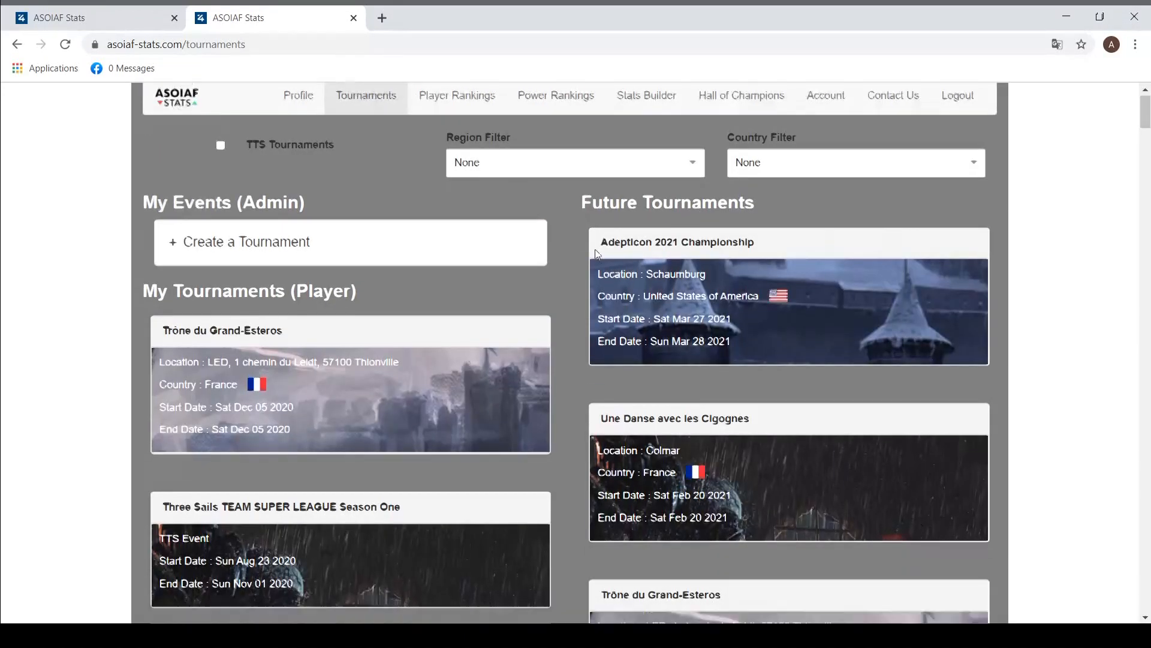
scroll(622, 264, down, 1)
click(685, 350)
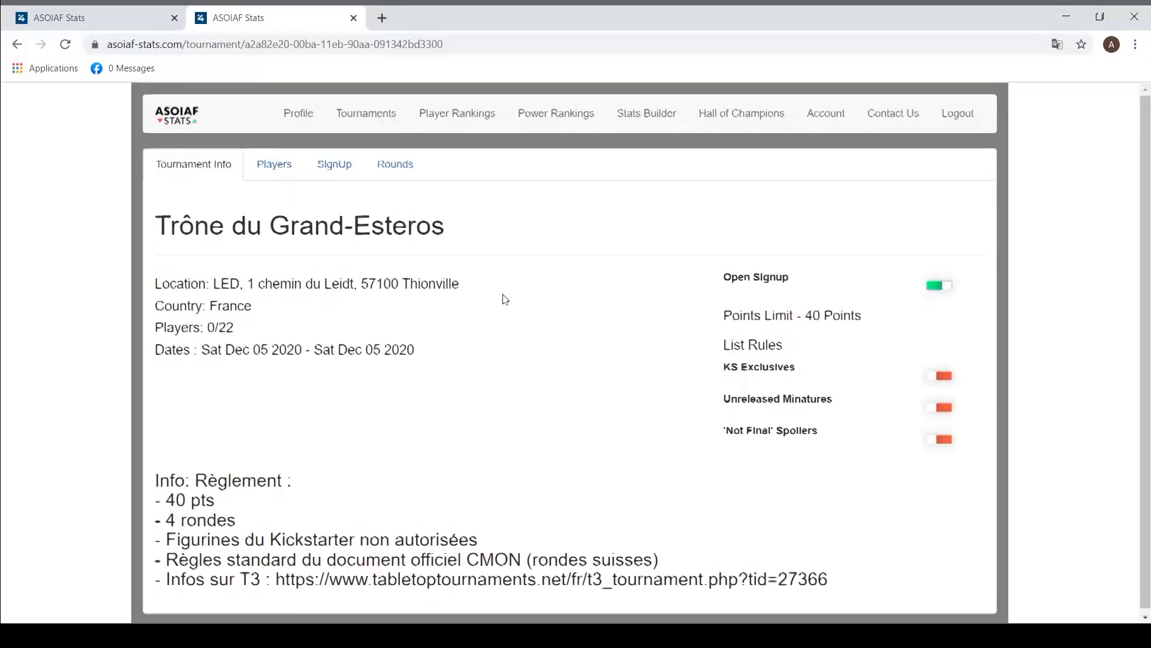
Step: Show the event's registered players and open the submission of tournament lists
click(293, 165)
scroll(300, 167, down, 1)
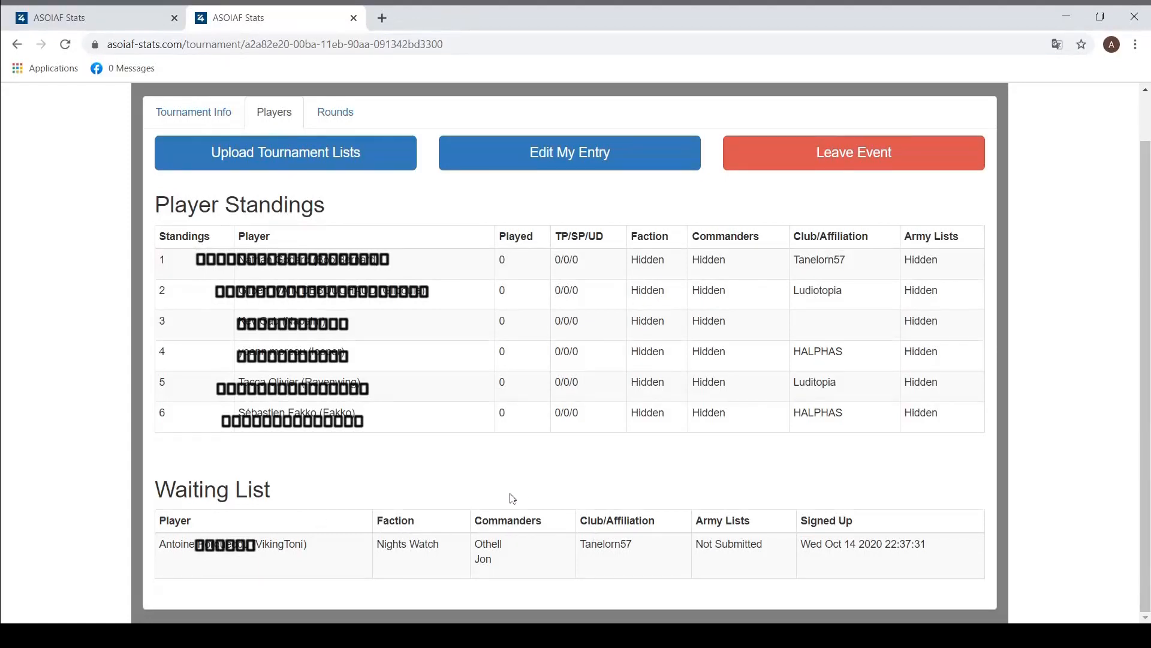
click(274, 152)
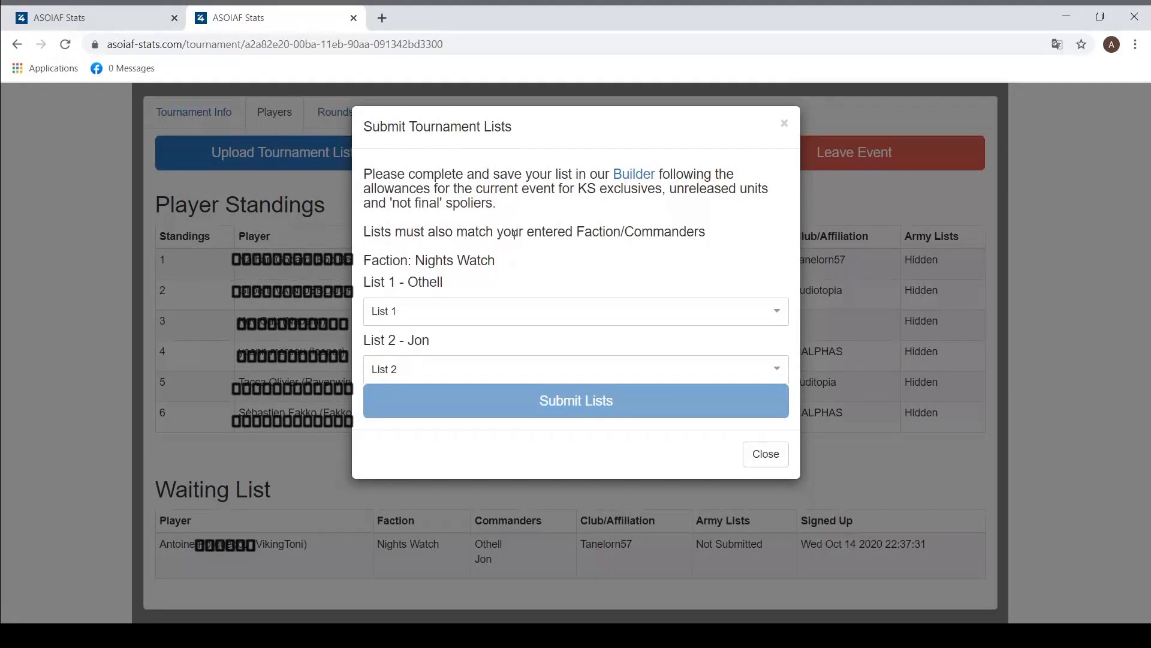
Step: Choose "Othell's grand esteros" as List 1 and "Jon's Vanguard" as List 2, and submit both tournament lists
click(519, 321)
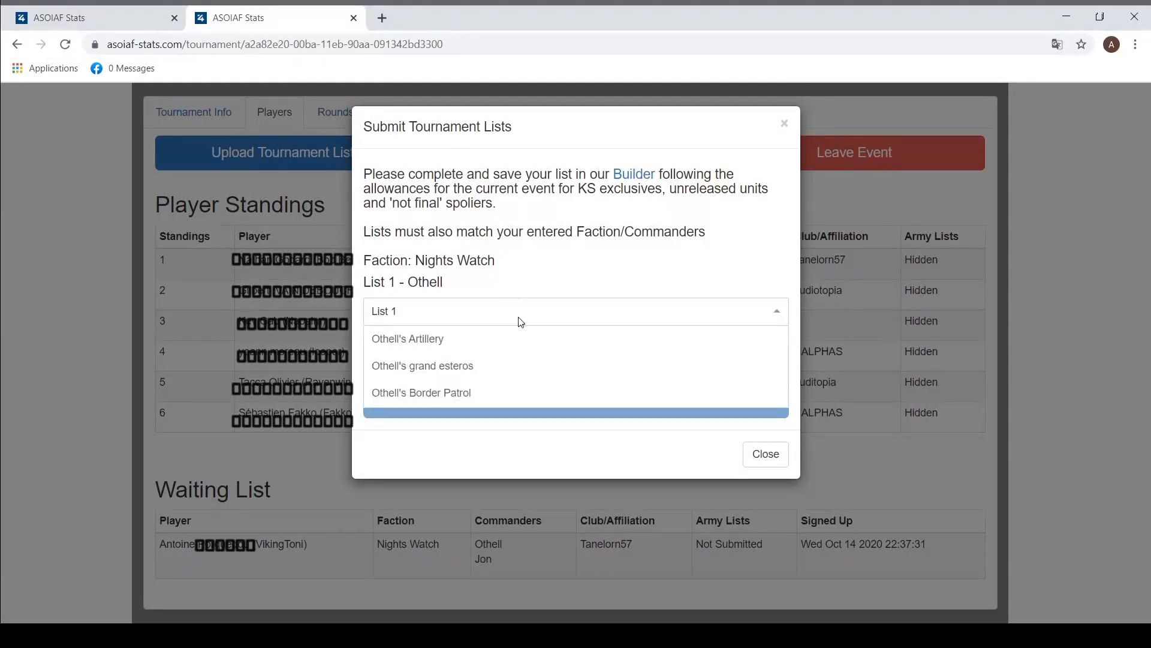
click(436, 365)
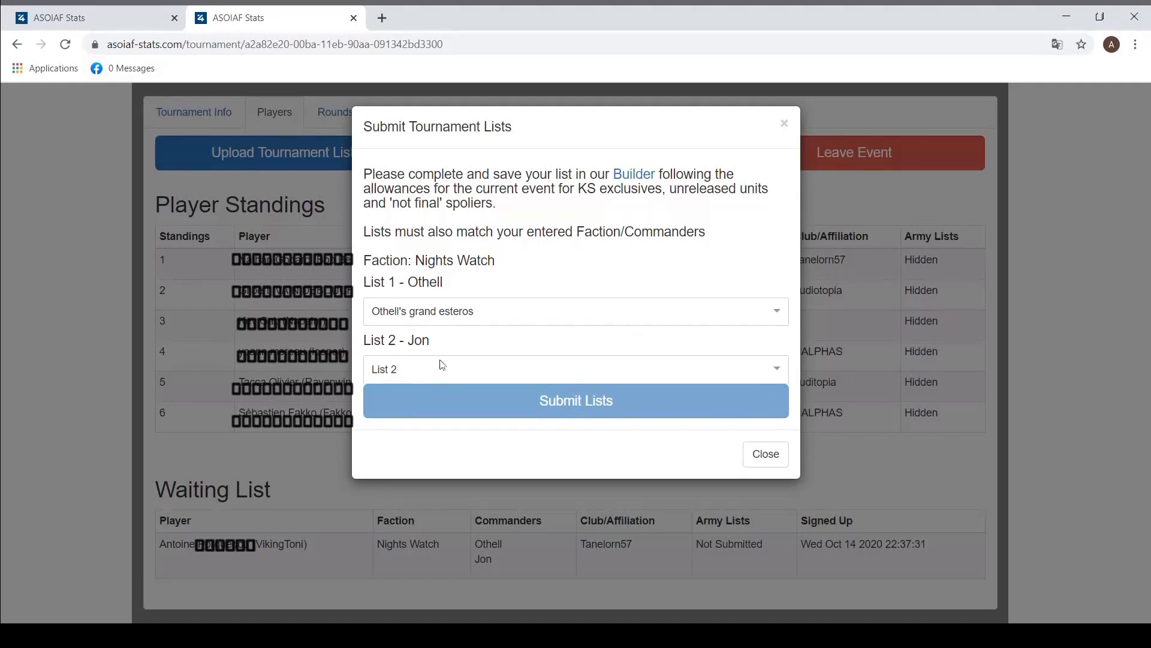
click(535, 366)
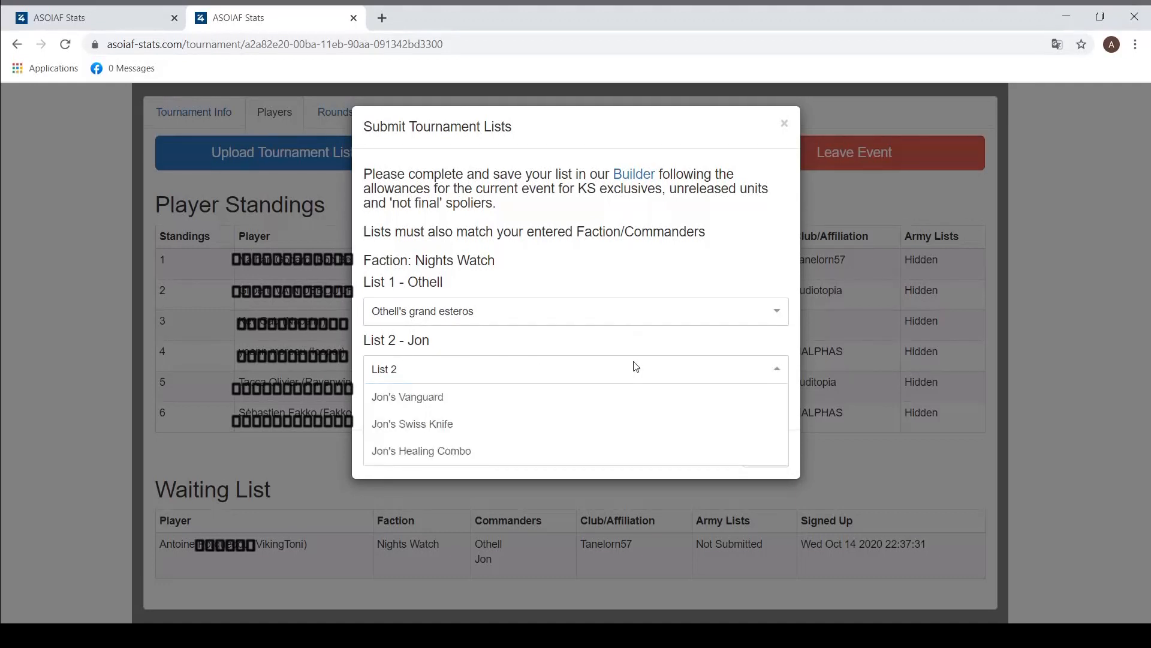
click(414, 398)
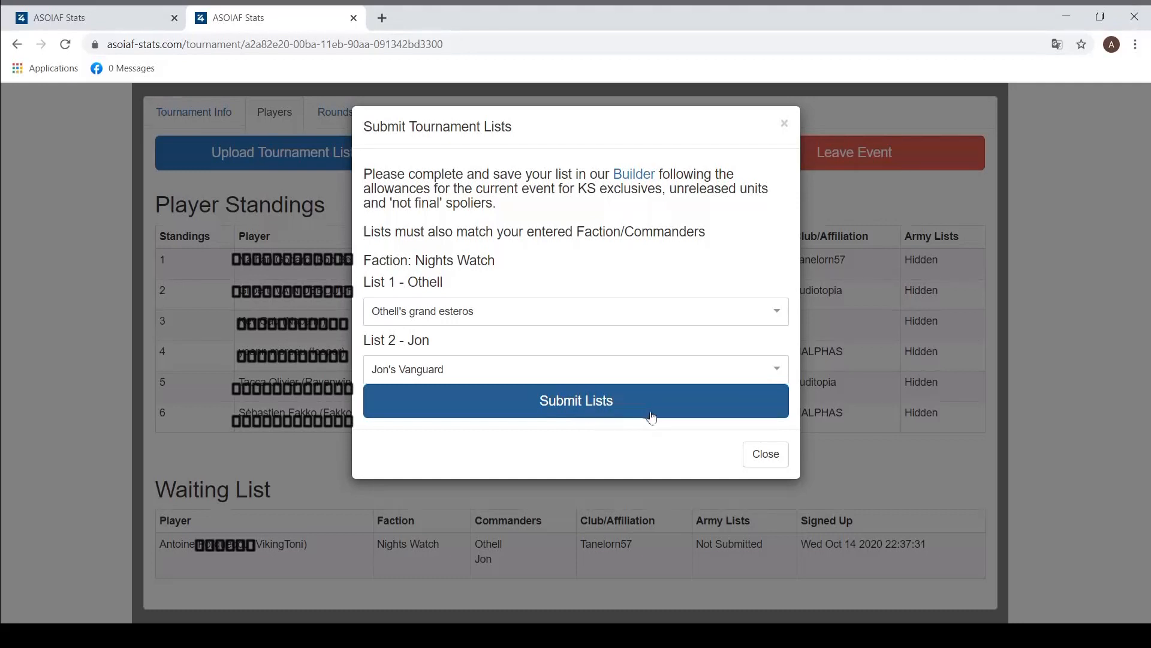
click(556, 400)
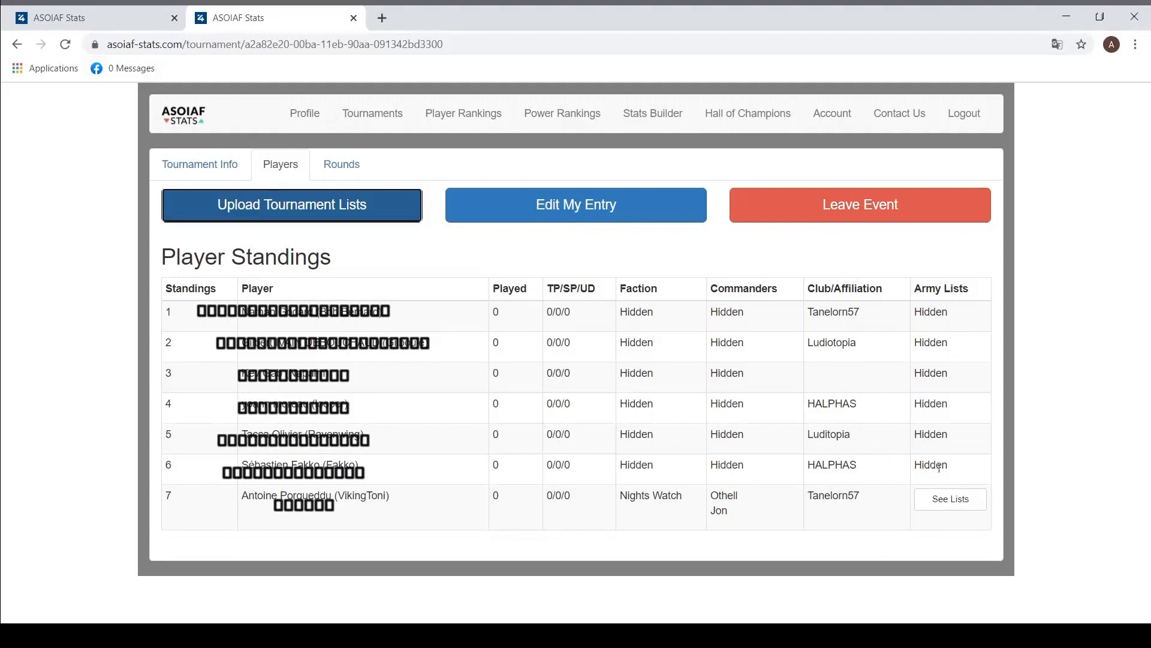
Step: Review the army lists submitted for the own entry in the player standings and close them again
click(956, 499)
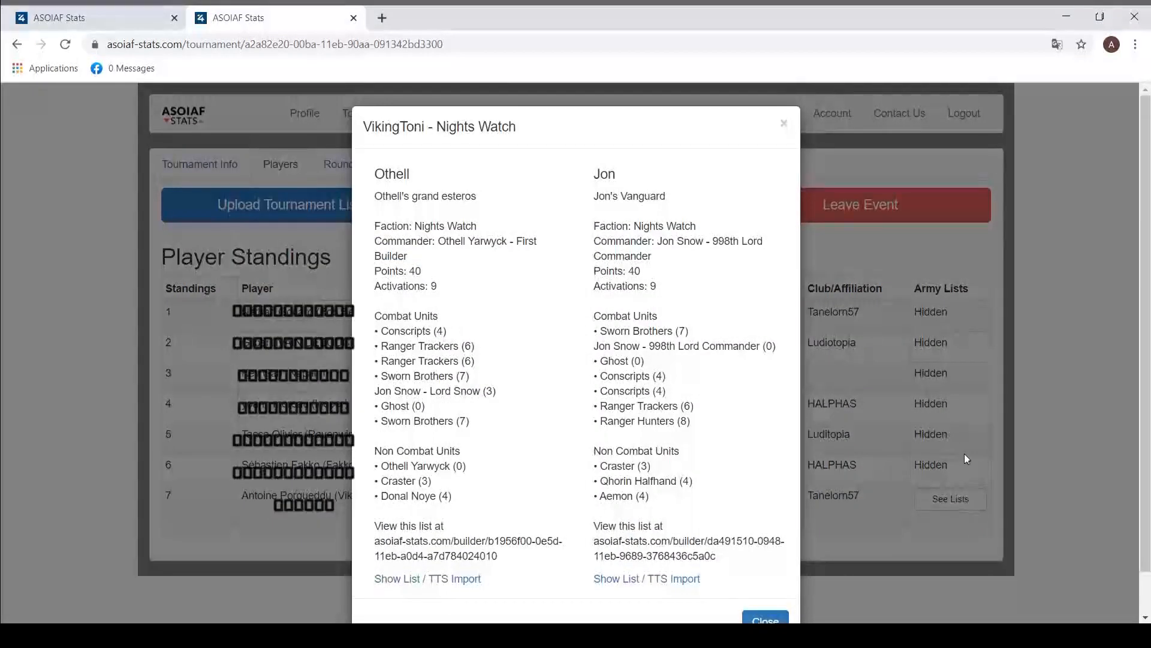
scroll(576, 360, down, 1)
click(759, 575)
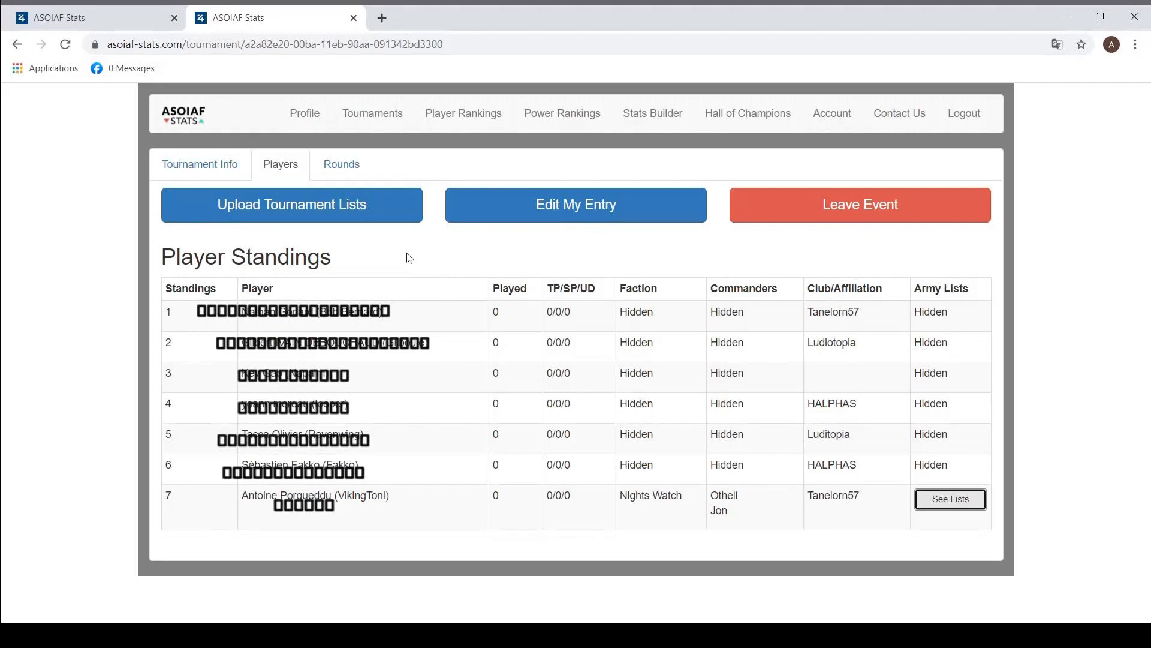
Step: Return to the tournaments overview and open the player event Three Sails TEAM SUPER LEAGUE Season One
click(374, 120)
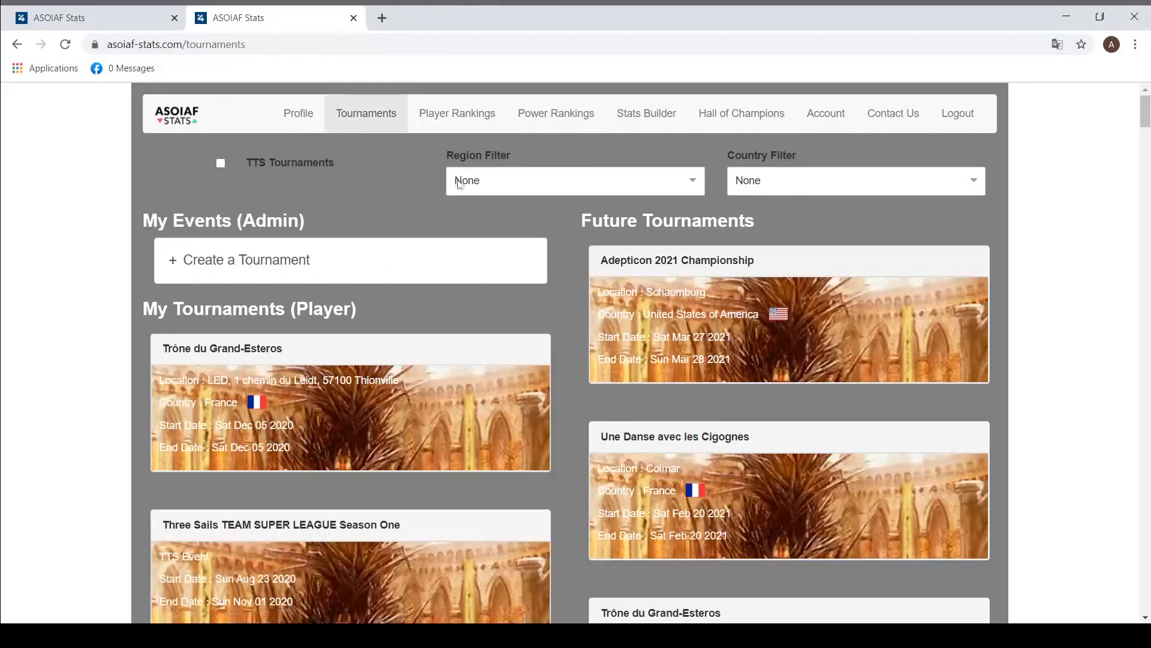
scroll(357, 193, down, 1)
scroll(386, 186, down, 2)
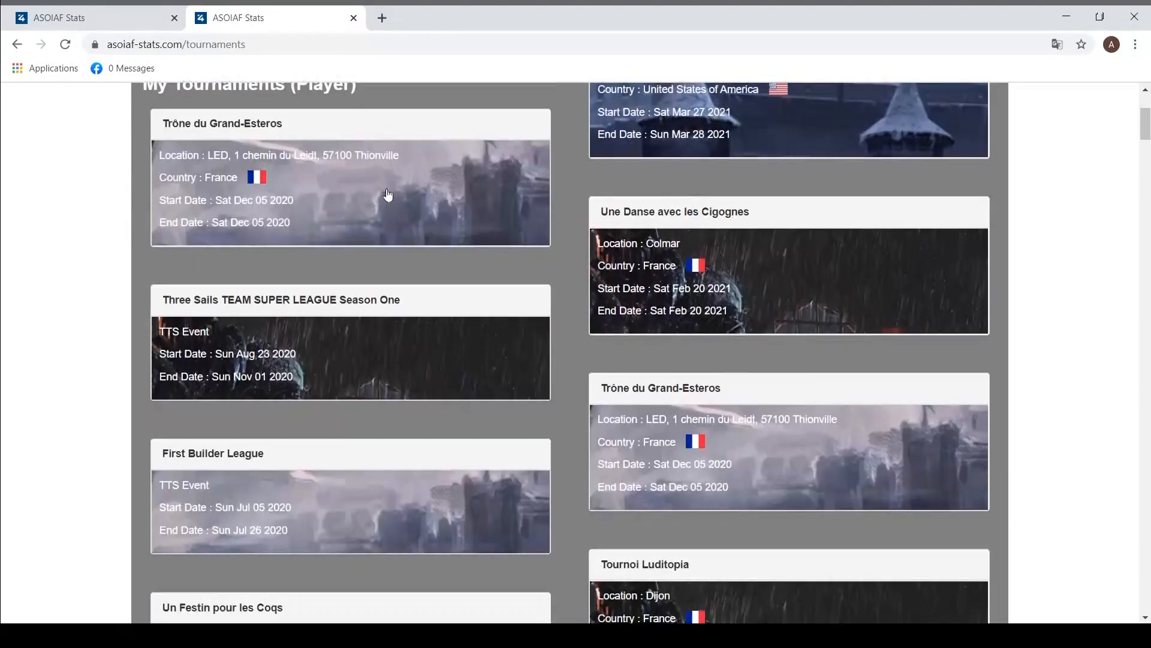
scroll(383, 204, up, 1)
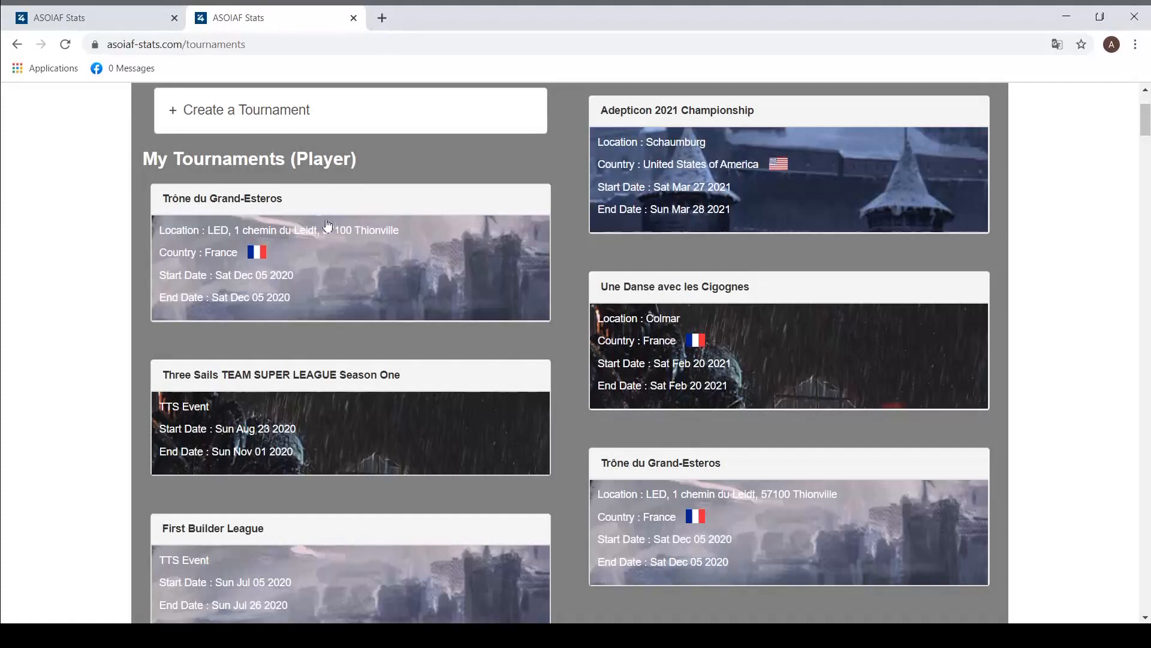
scroll(320, 247, down, 2)
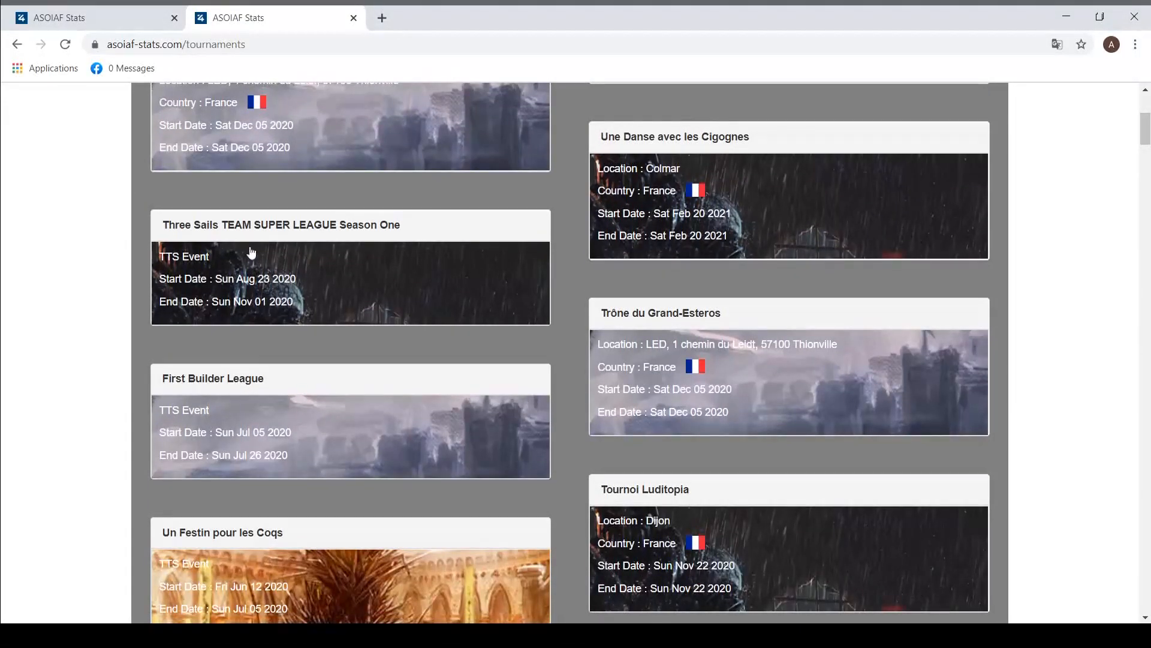
click(269, 287)
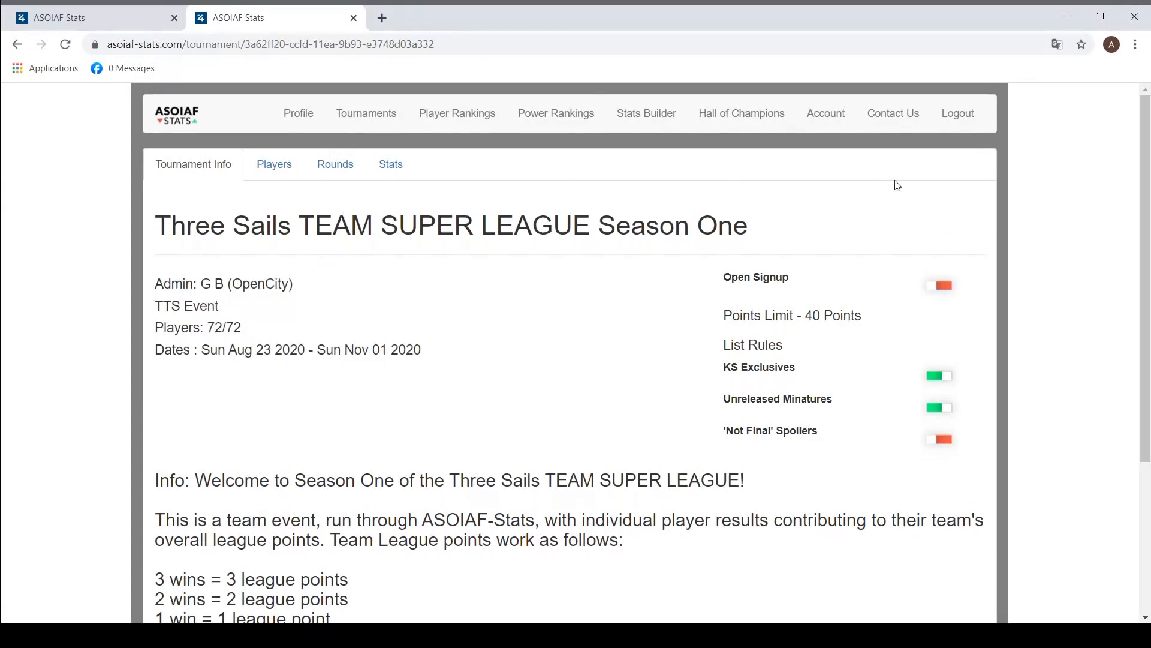
scroll(328, 204, down, 1)
scroll(675, 178, up, 1)
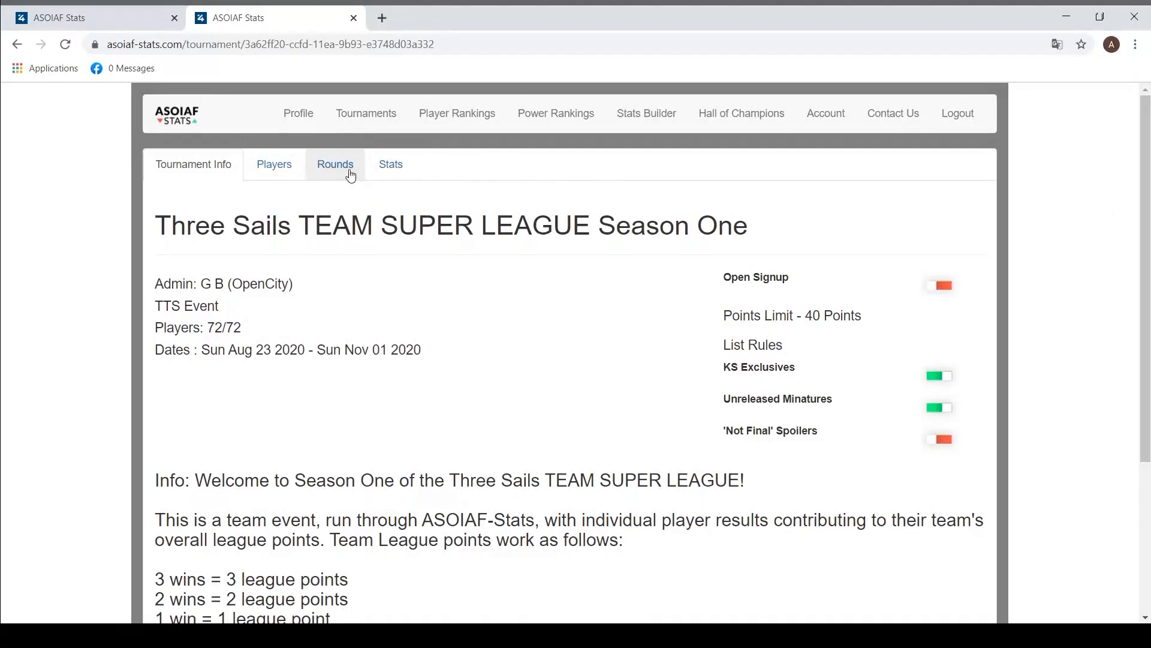
Step: Show the league's rounds and set the Nights Watch commander to Othell for the Table 28 game
click(330, 173)
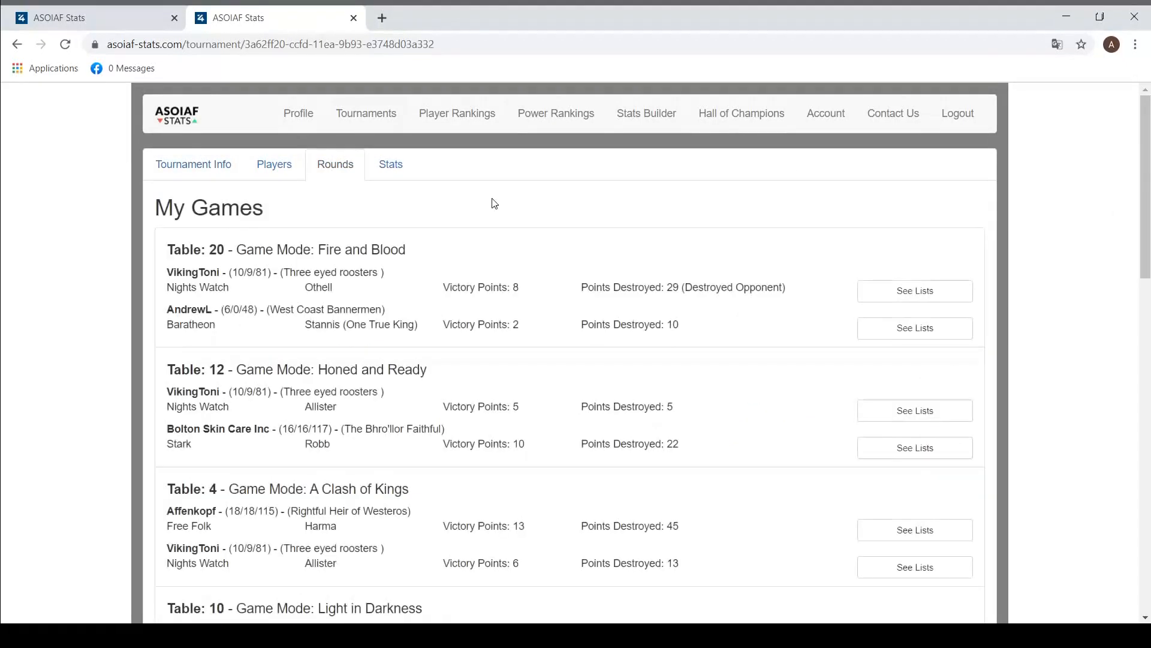
scroll(453, 205, down, 9)
scroll(486, 264, down, 8)
scroll(493, 282, up, 4)
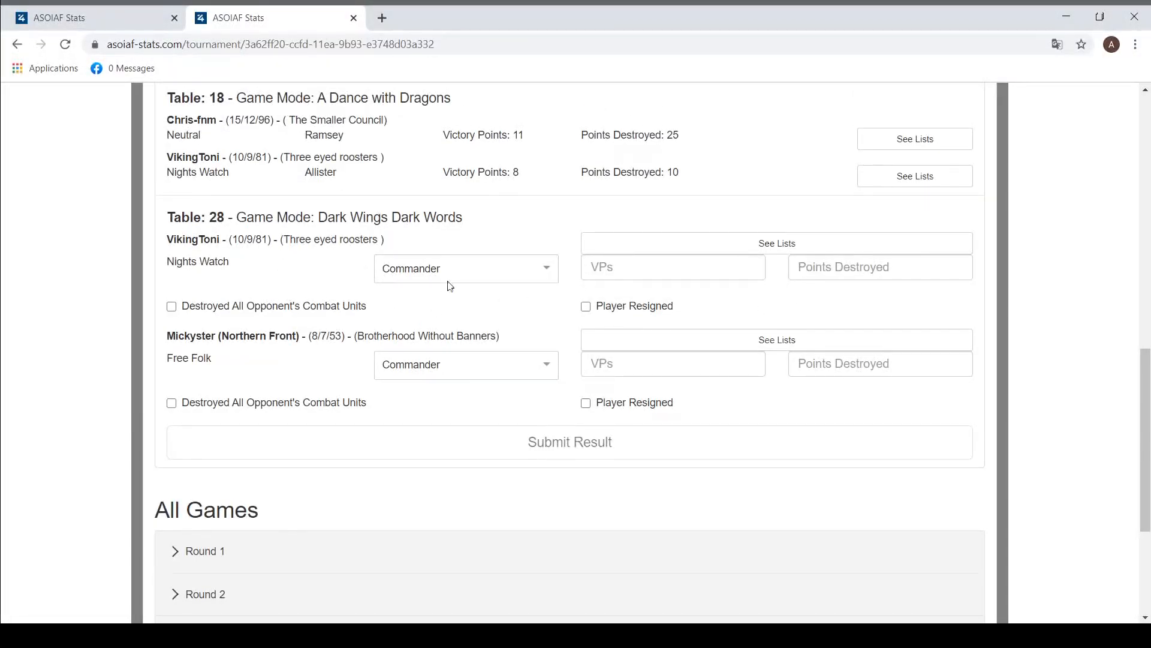
scroll(488, 254, up, 1)
scroll(438, 282, down, 2)
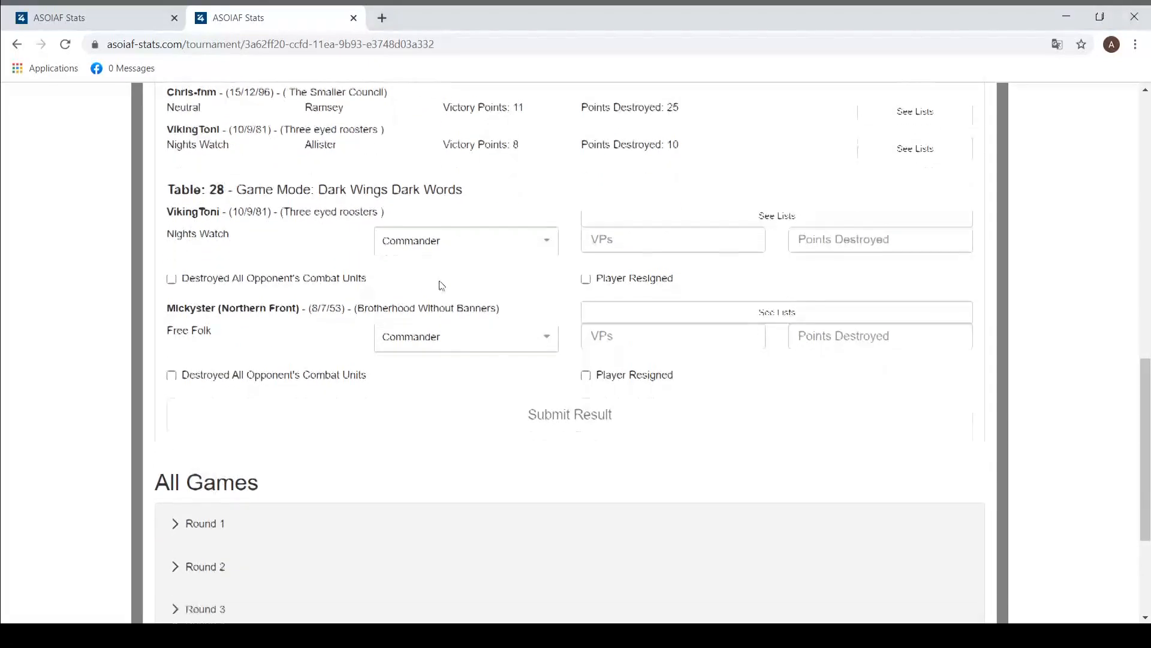
scroll(447, 273, up, 1)
click(438, 265)
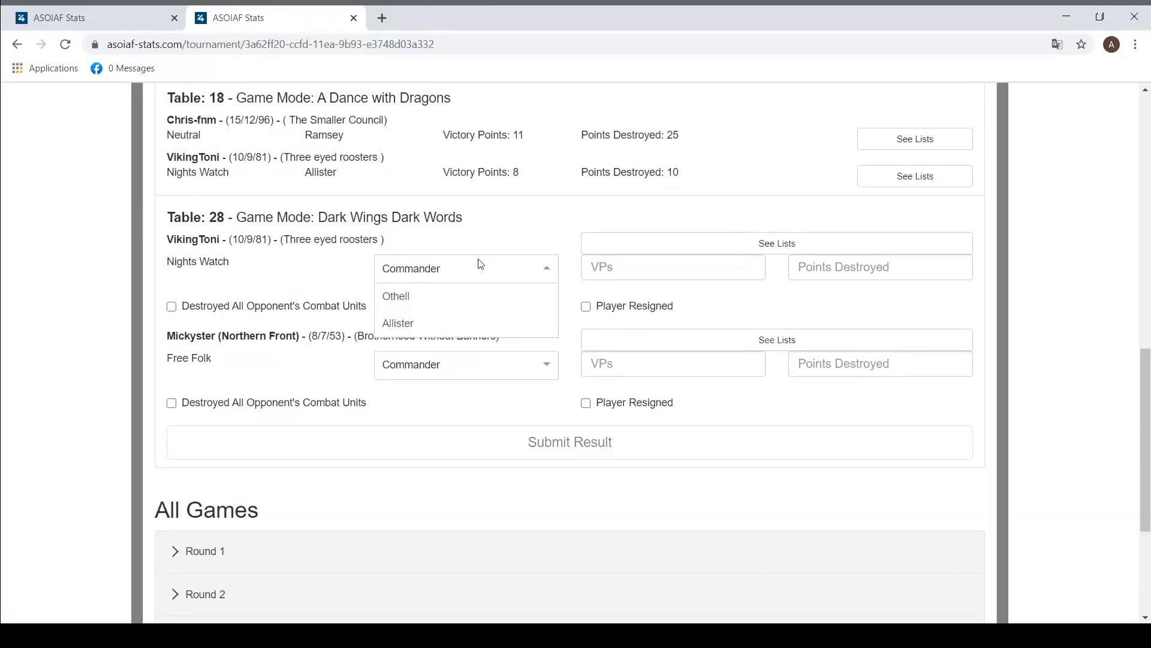
click(421, 298)
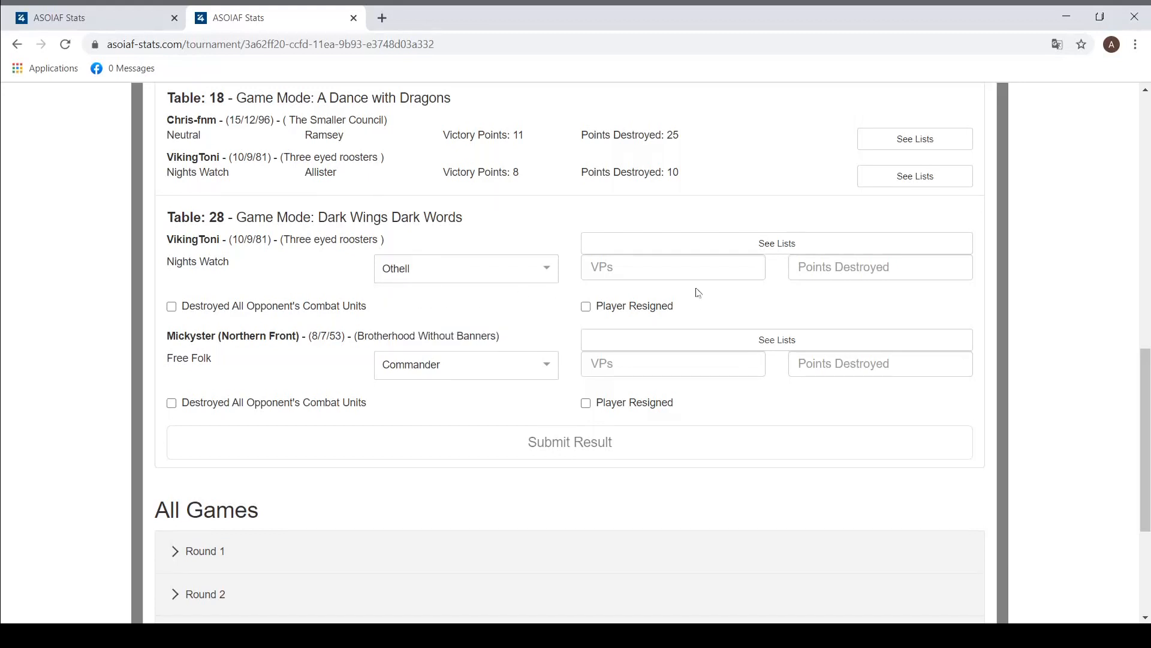
Step: Enter 10 victory points and 10 points destroyed for the Nights Watch player in the Table 28 game
double_click(750, 264)
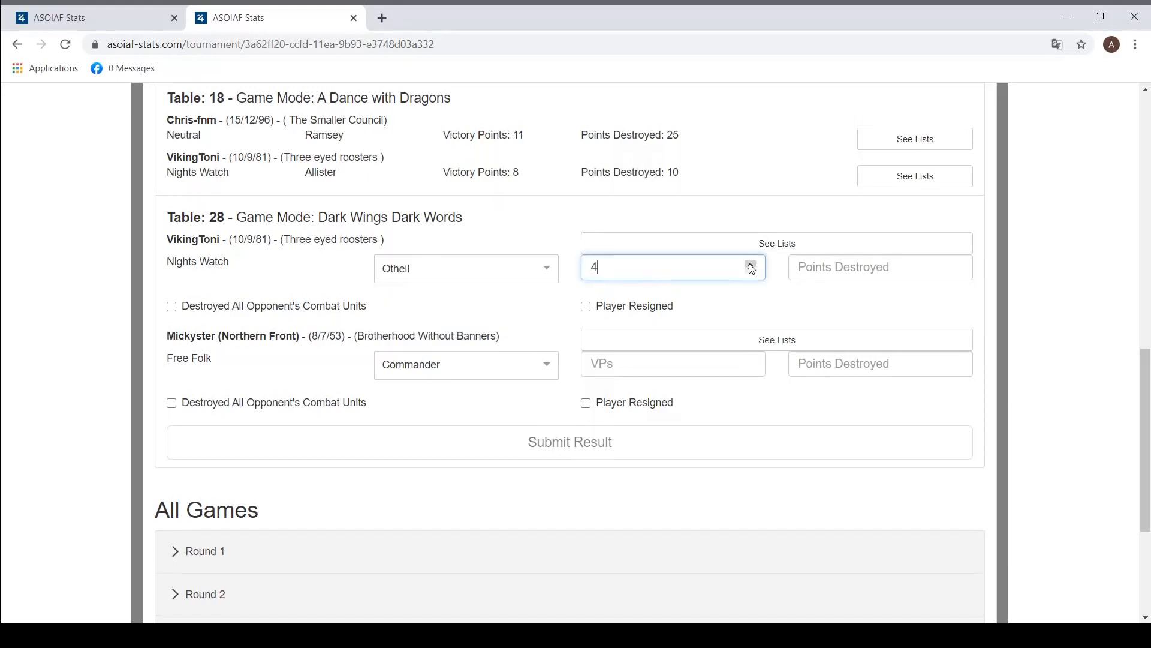
triple_click(750, 264)
click(750, 264)
click(750, 265)
click(750, 271)
click(751, 270)
click(816, 273)
click(958, 264)
click(959, 264)
click(958, 264)
click(958, 264)
key(BackSpace)
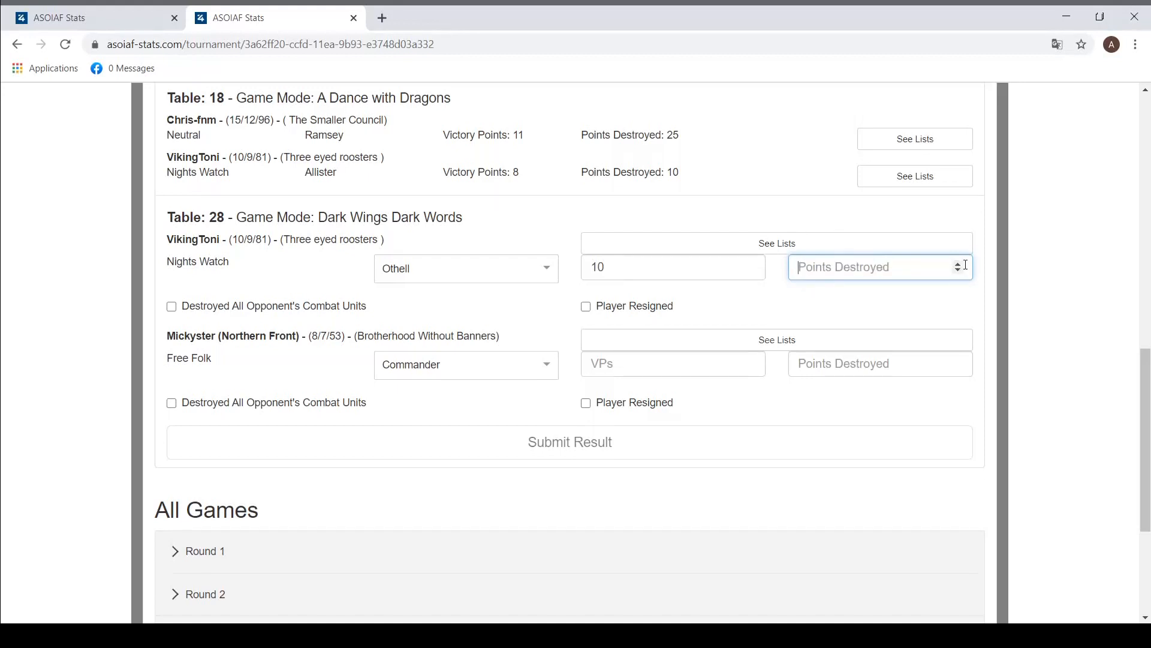
text(10)
Step: Set the Free Folk opponent's commander to Harma, with 5 victory points and 10 points destroyed
click(462, 364)
click(403, 396)
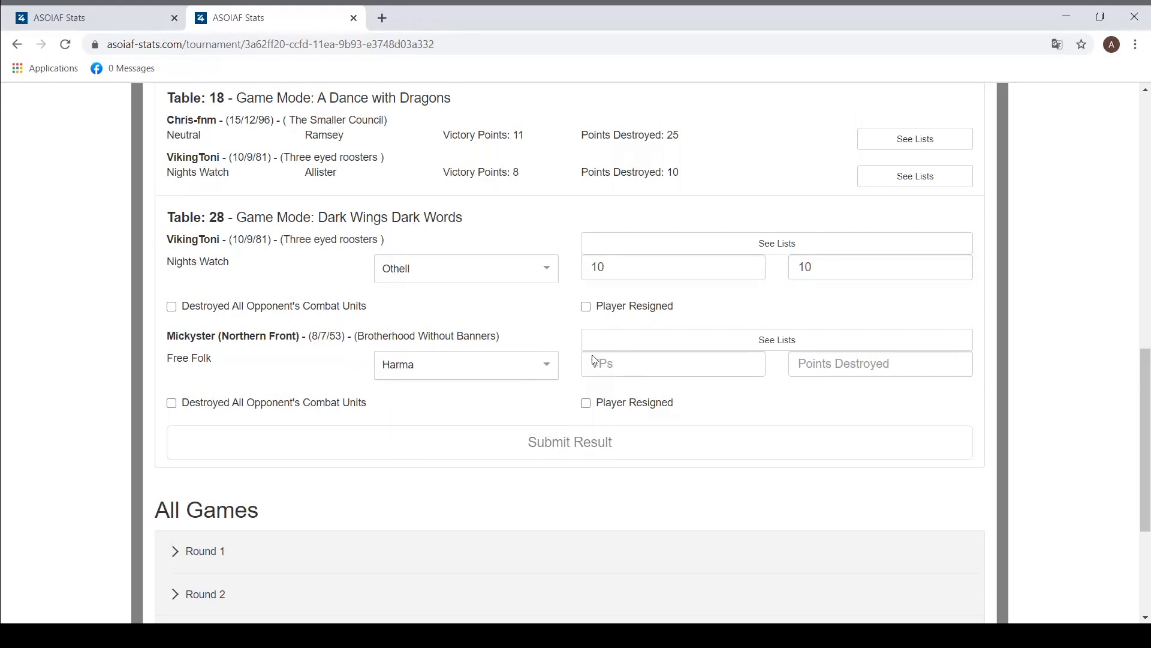
click(753, 368)
click(749, 362)
click(749, 362)
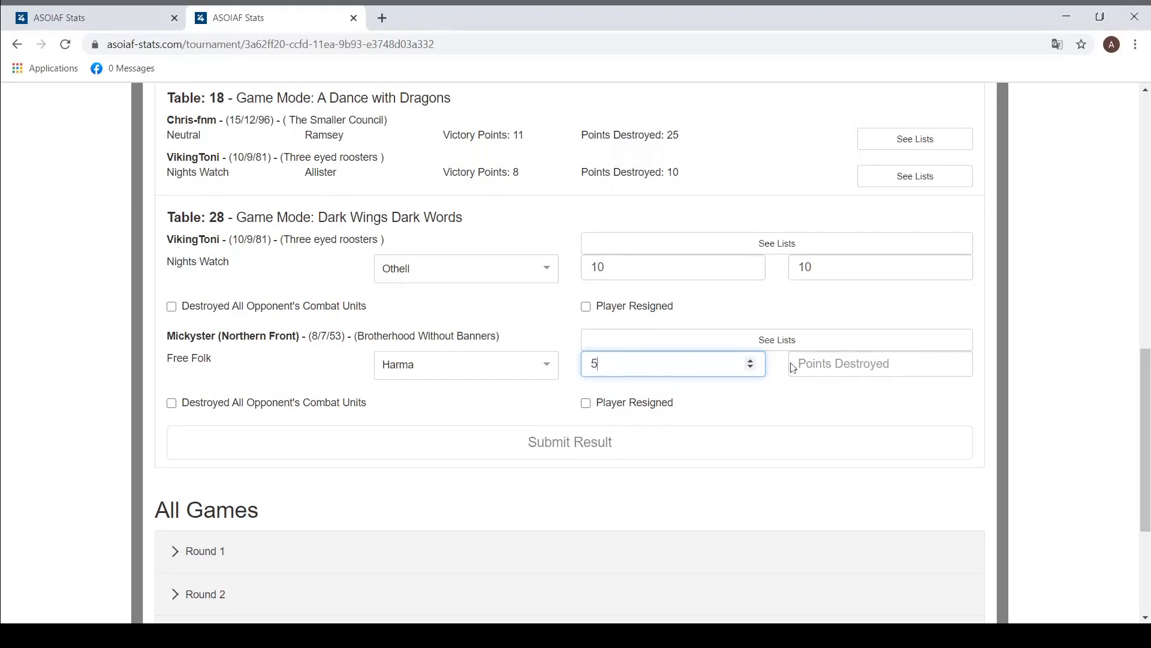
click(959, 360)
click(960, 361)
click(959, 361)
click(958, 360)
click(958, 361)
click(958, 361)
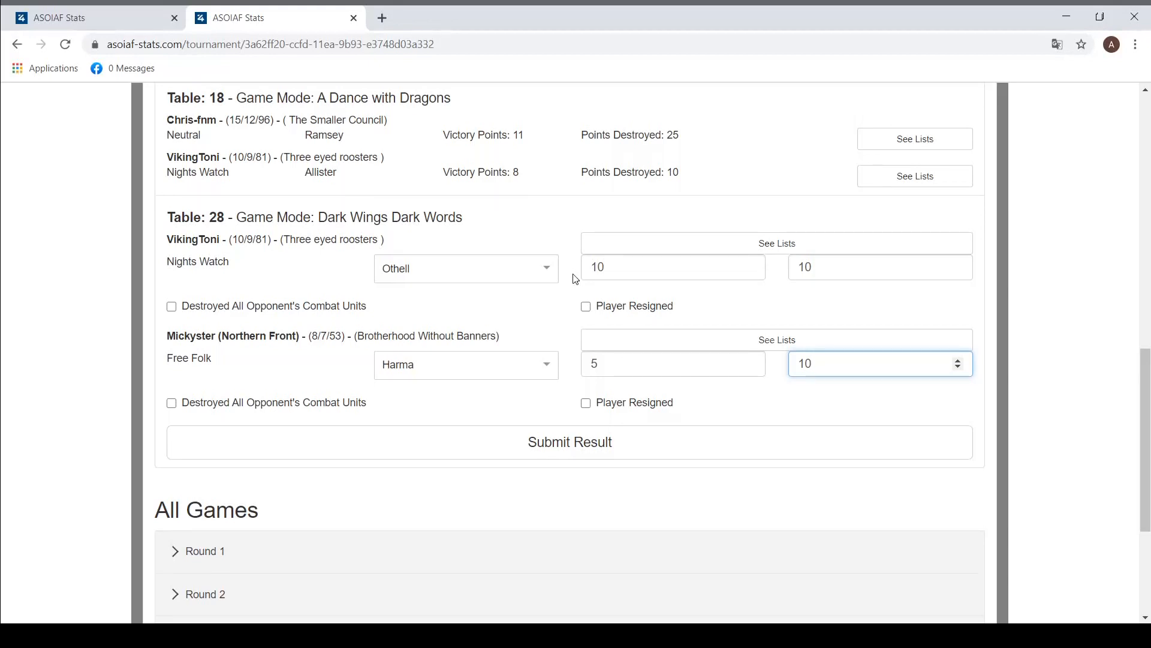
Step: View the league's statistics on commander entries, faction entries and win rates
scroll(576, 278, up, 12)
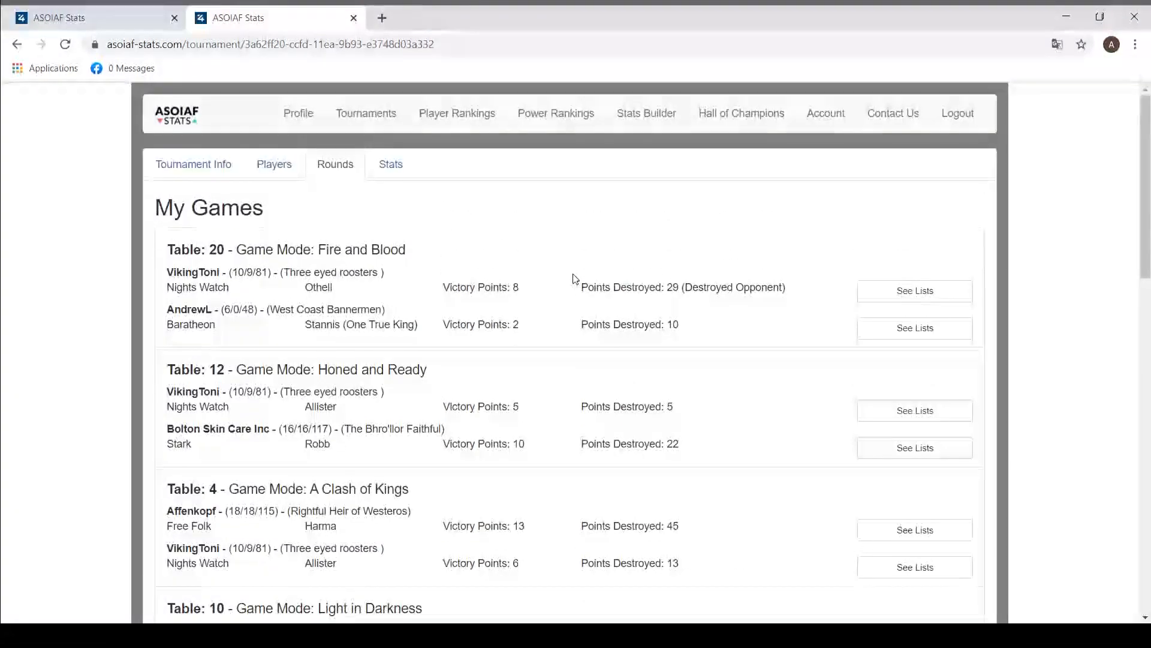
click(390, 168)
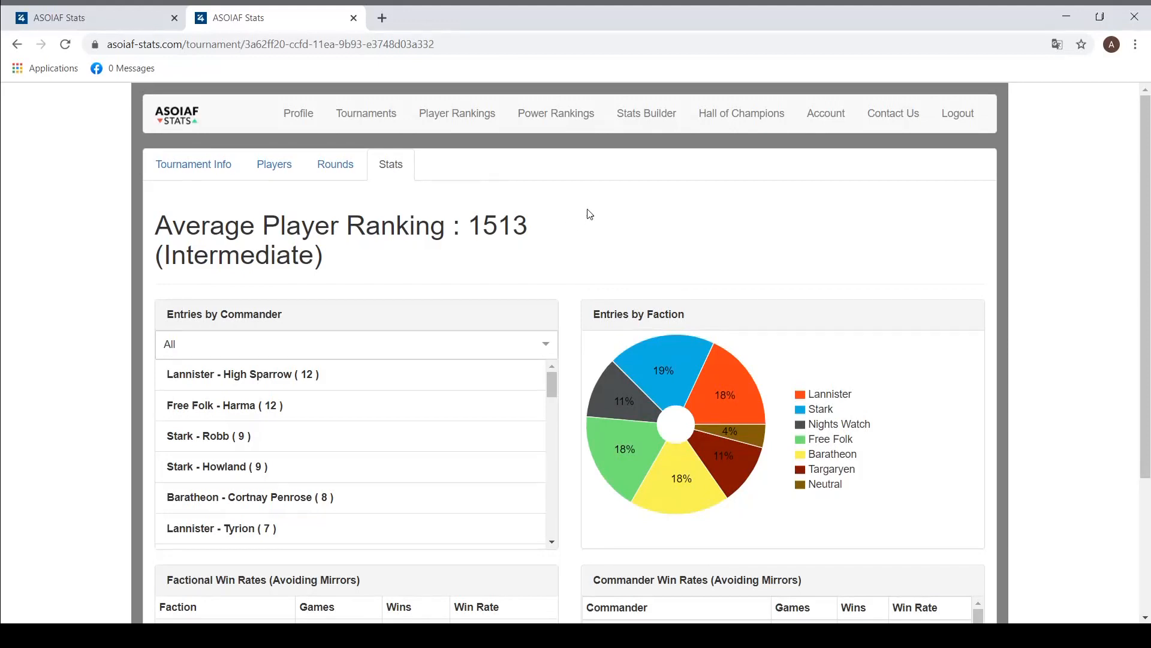
scroll(589, 214, down, 1)
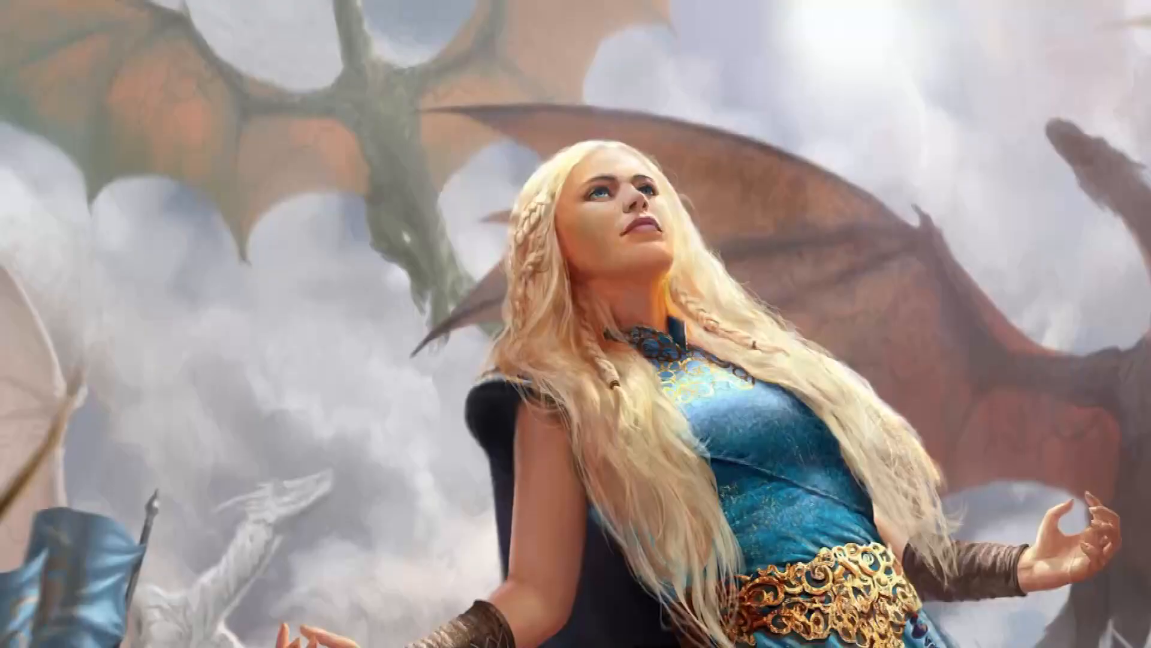